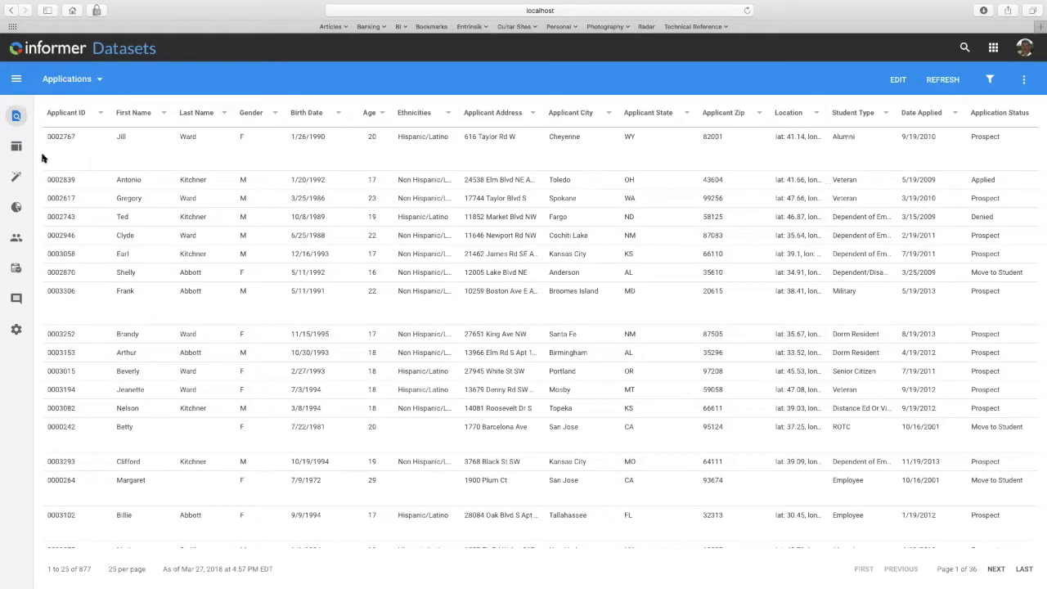
# Step: Open the Applications dataset's pivot view and group the rows by Start Term
pyautogui.click(16, 148)
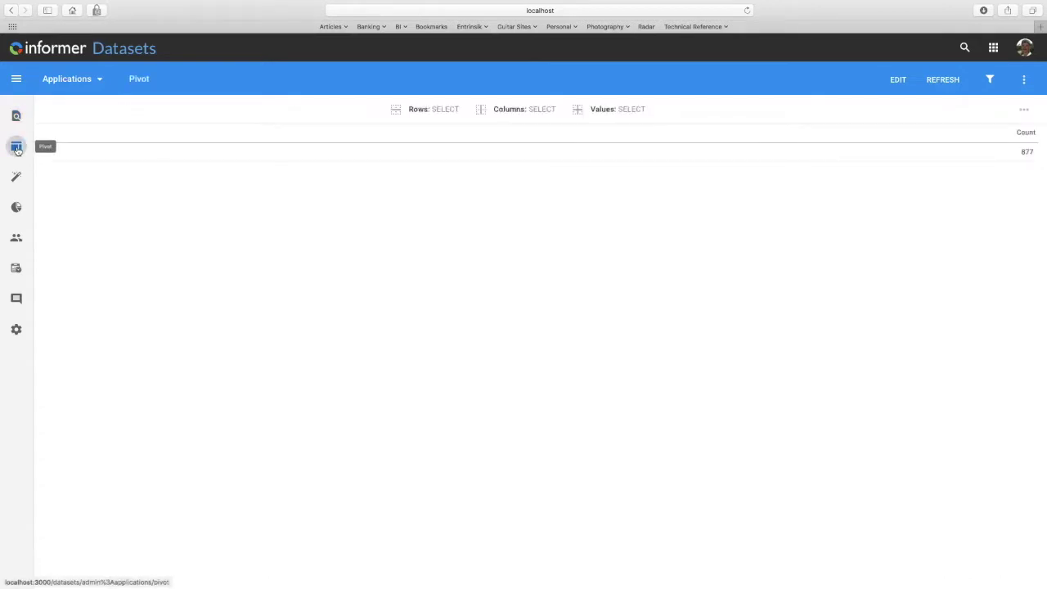
pyautogui.click(446, 112)
pyautogui.scroll(-1, 514, 356)
pyautogui.scroll(-3, 514, 356)
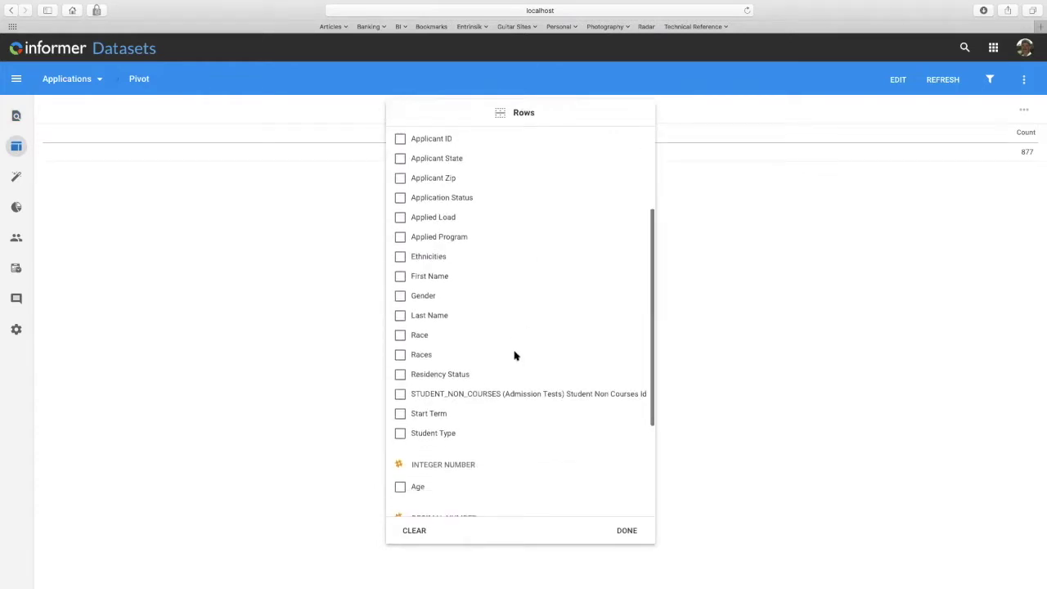
pyautogui.click(438, 416)
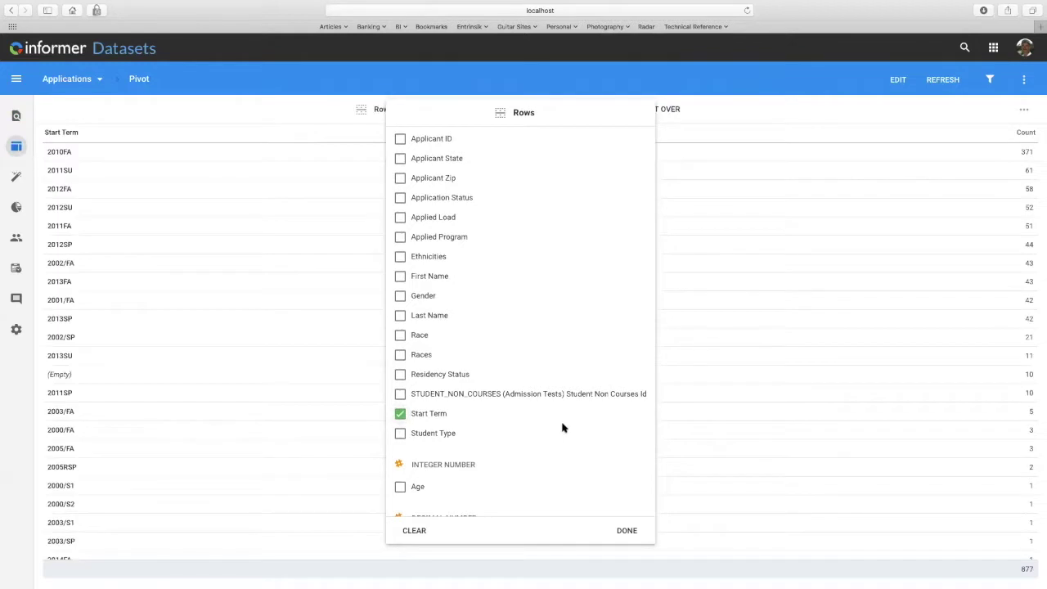
pyautogui.click(626, 531)
# Step: Set Applied Program as the pivot's column field and look across the program columns
pyautogui.click(495, 117)
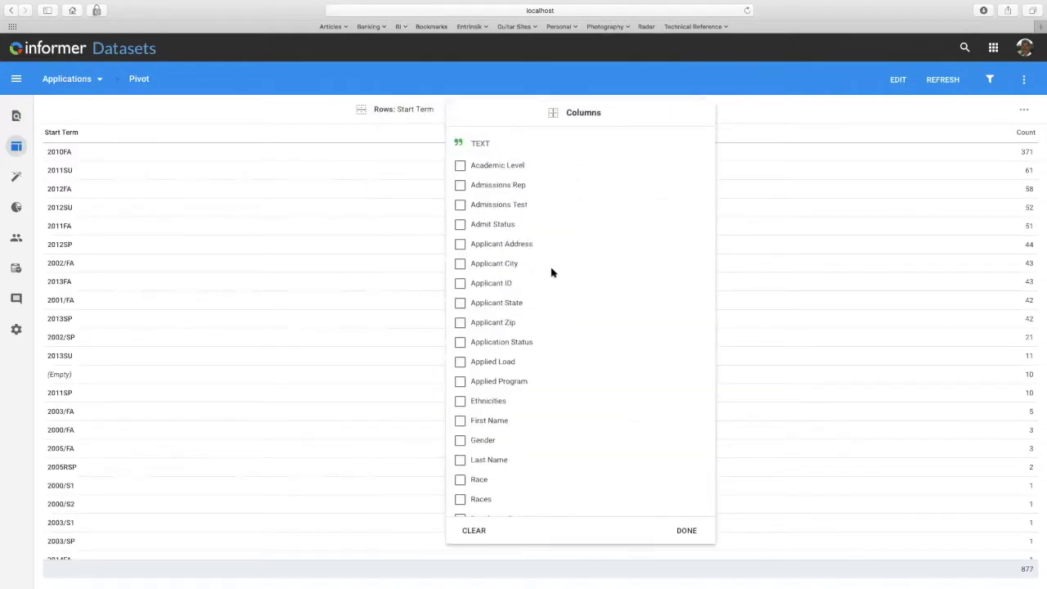
pyautogui.click(499, 382)
pyautogui.click(685, 530)
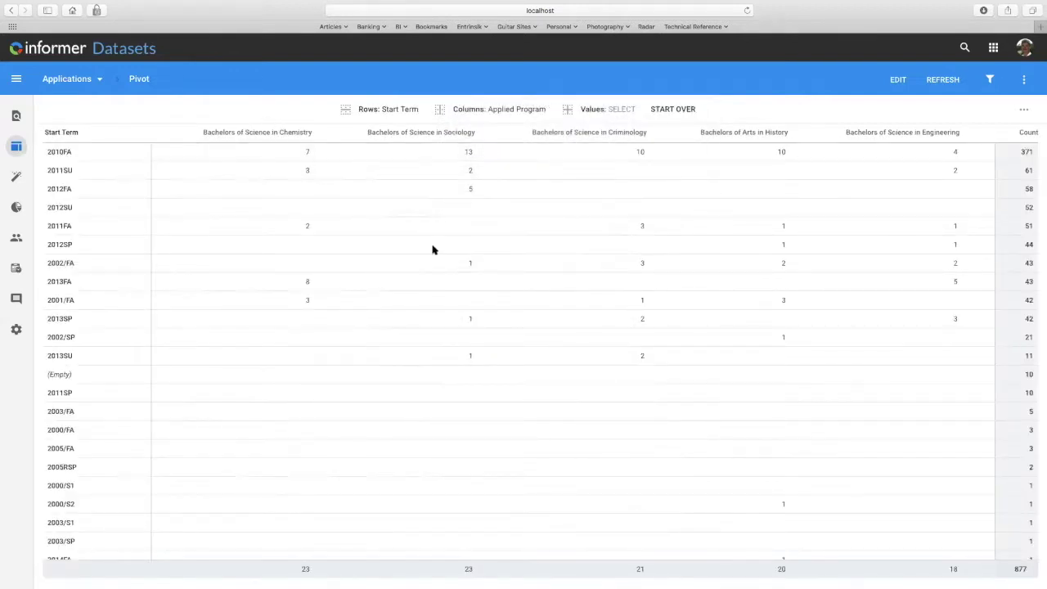
pyautogui.hscroll(1, 715, 268)
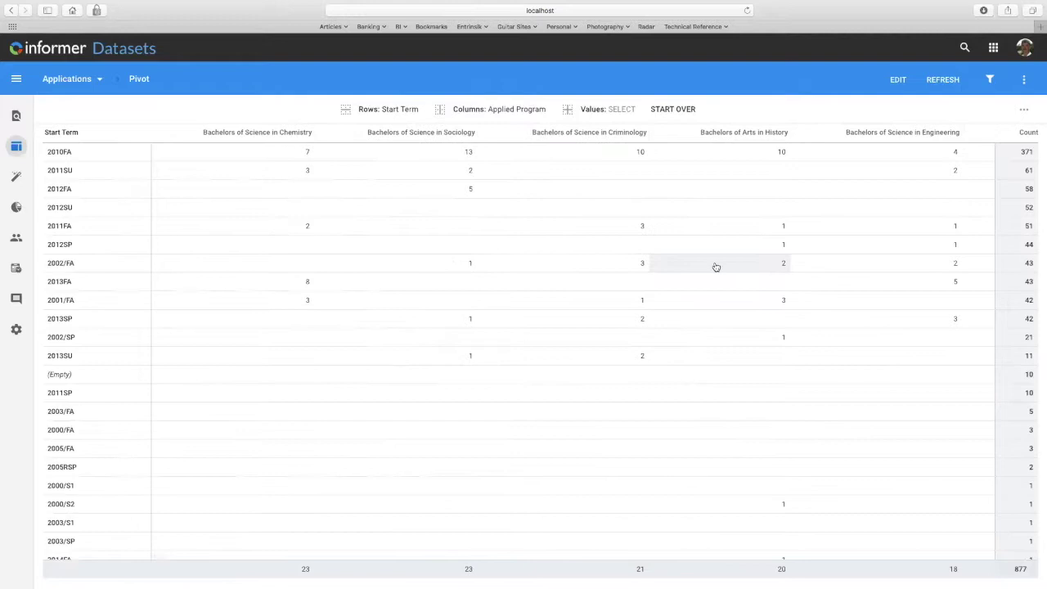
pyautogui.hscroll(-1, 716, 268)
pyautogui.hscroll(10, 716, 268)
pyautogui.hscroll(3, 716, 267)
pyautogui.hscroll(-10, 717, 266)
# Step: Review the fields available as pivot values without choosing one, and highlight the 2010FA row
pyautogui.click(619, 114)
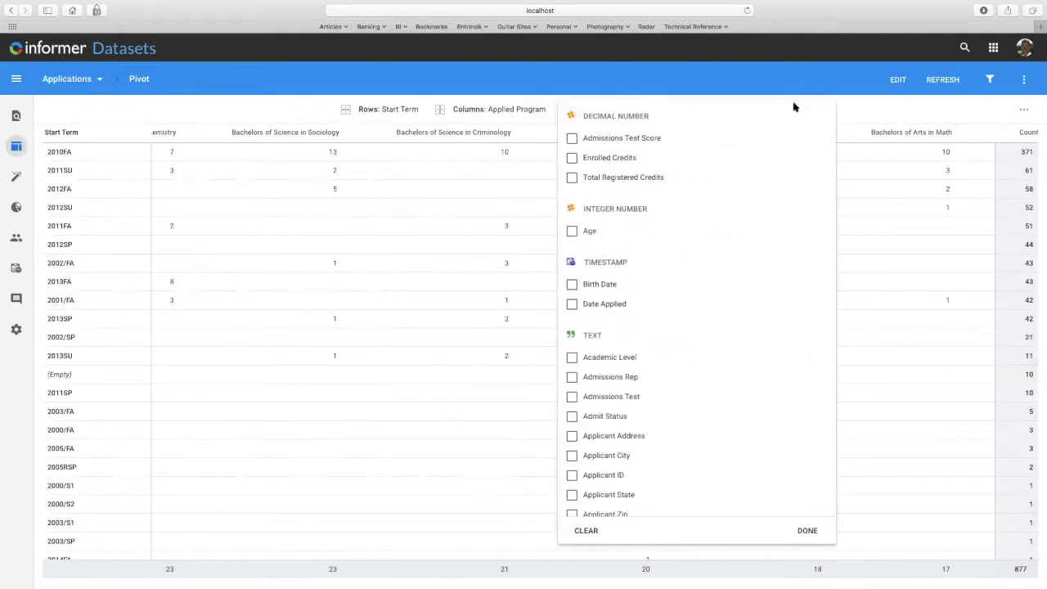
pyautogui.click(754, 95)
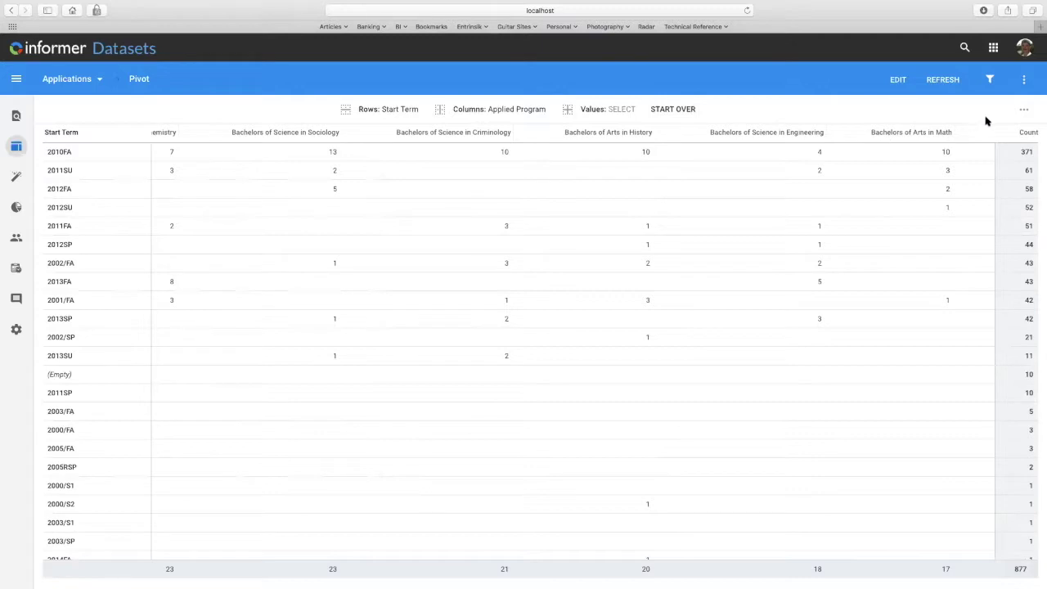
pyautogui.click(303, 156)
pyautogui.click(920, 79)
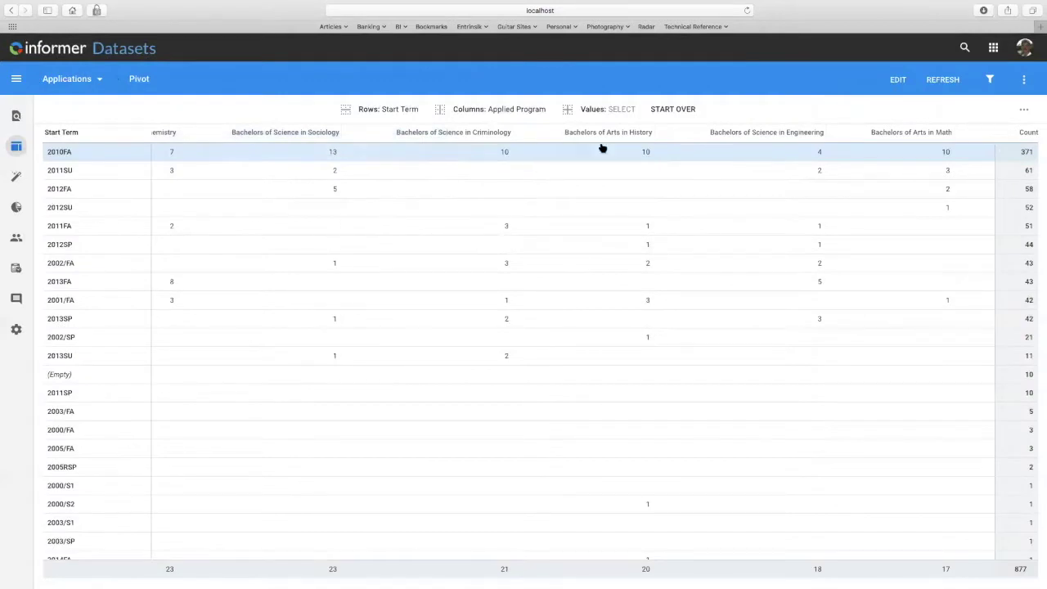
# Step: Replace Applied Program with Date Applied by Year as the pivot columns, and reset the whole pivot
pyautogui.click(469, 114)
pyautogui.click(484, 95)
pyautogui.click(486, 109)
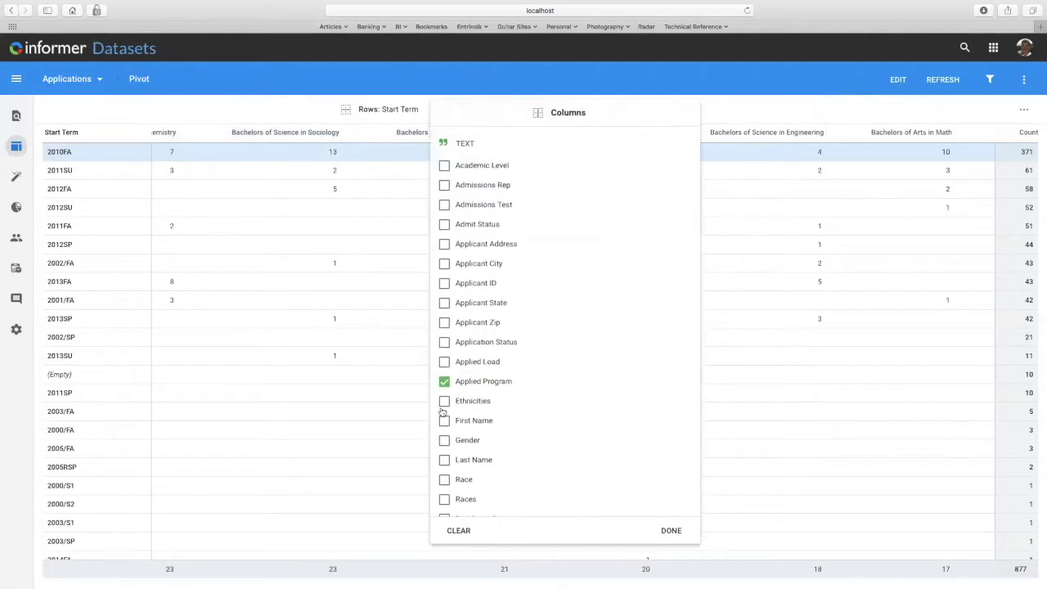
pyautogui.click(444, 381)
pyautogui.scroll(-5, 597, 410)
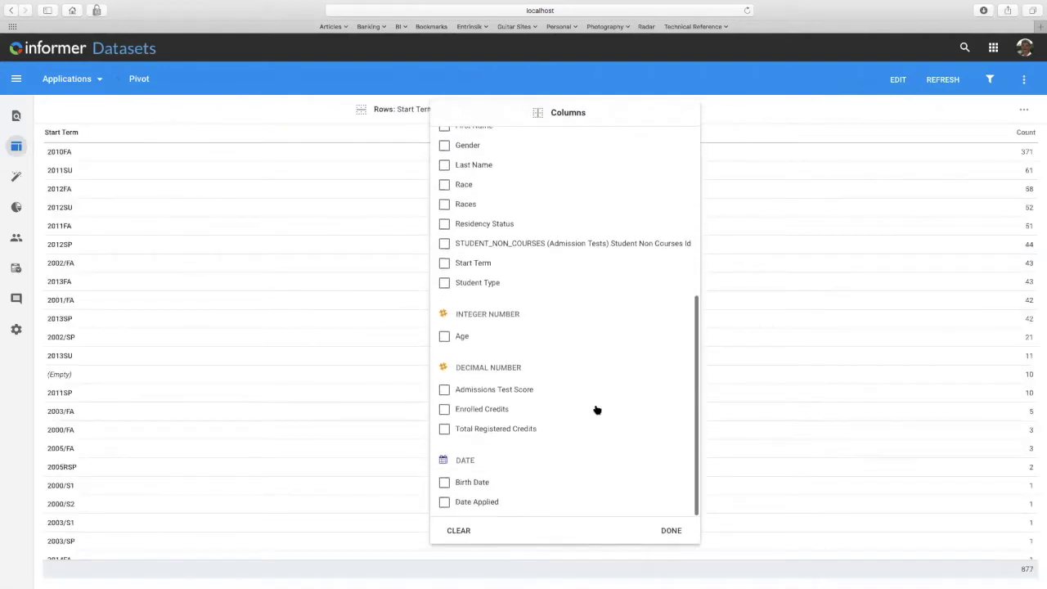
pyautogui.click(475, 504)
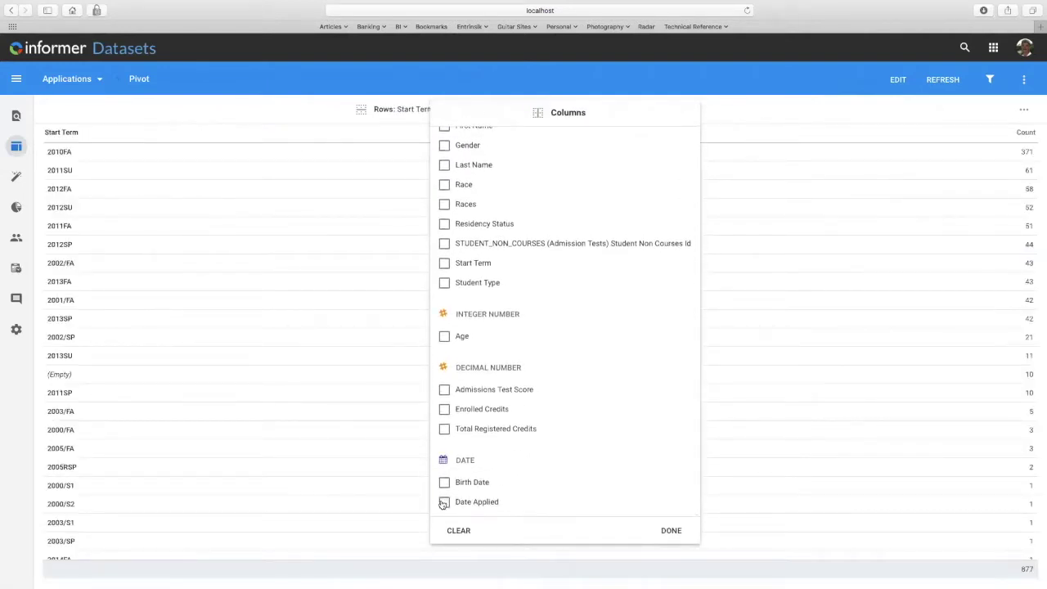
pyautogui.scroll(-4, 574, 475)
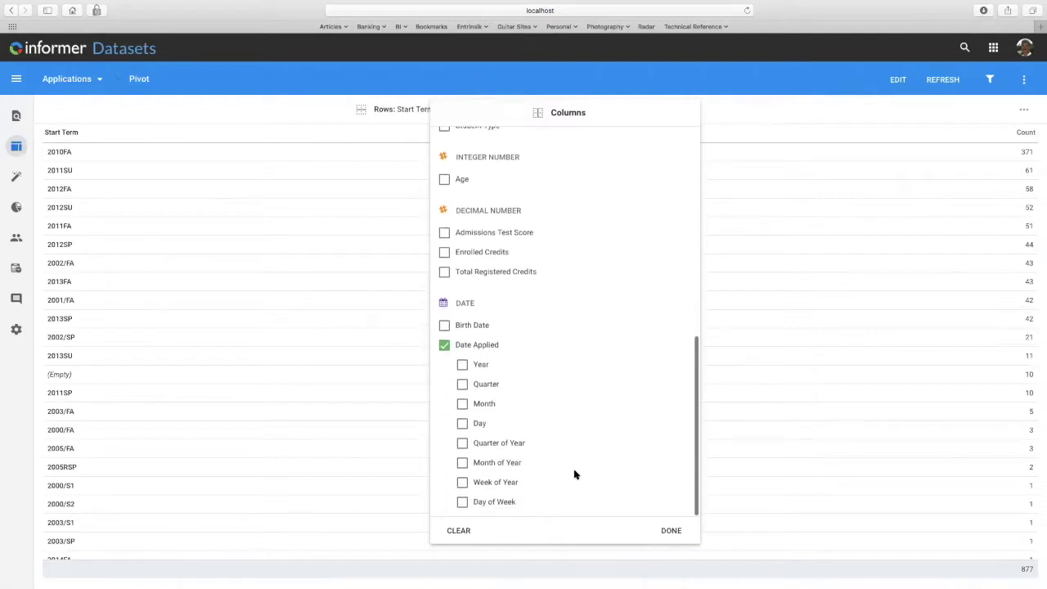
pyautogui.click(462, 364)
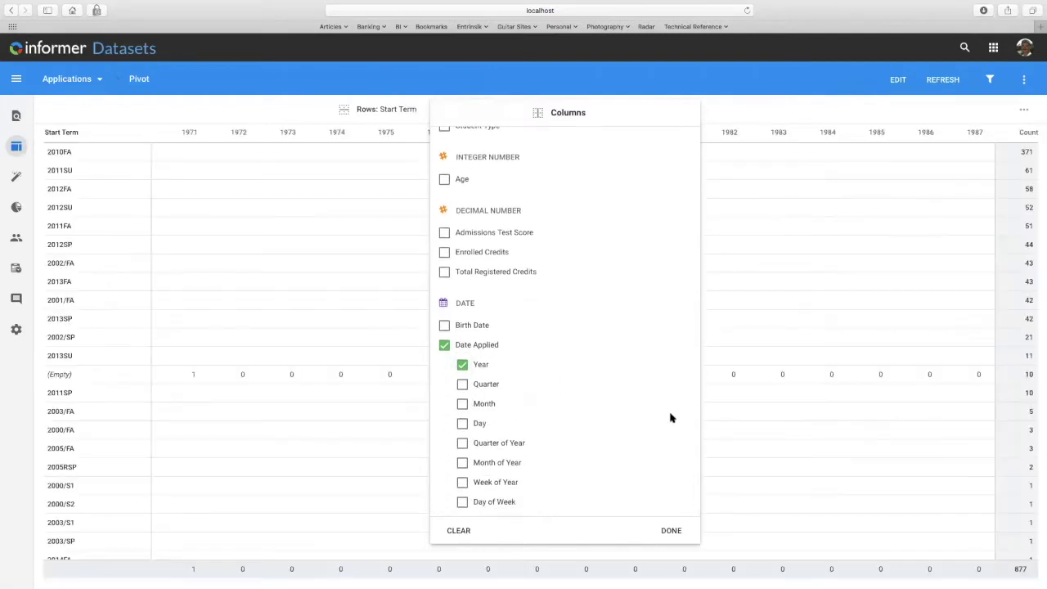
pyautogui.click(670, 530)
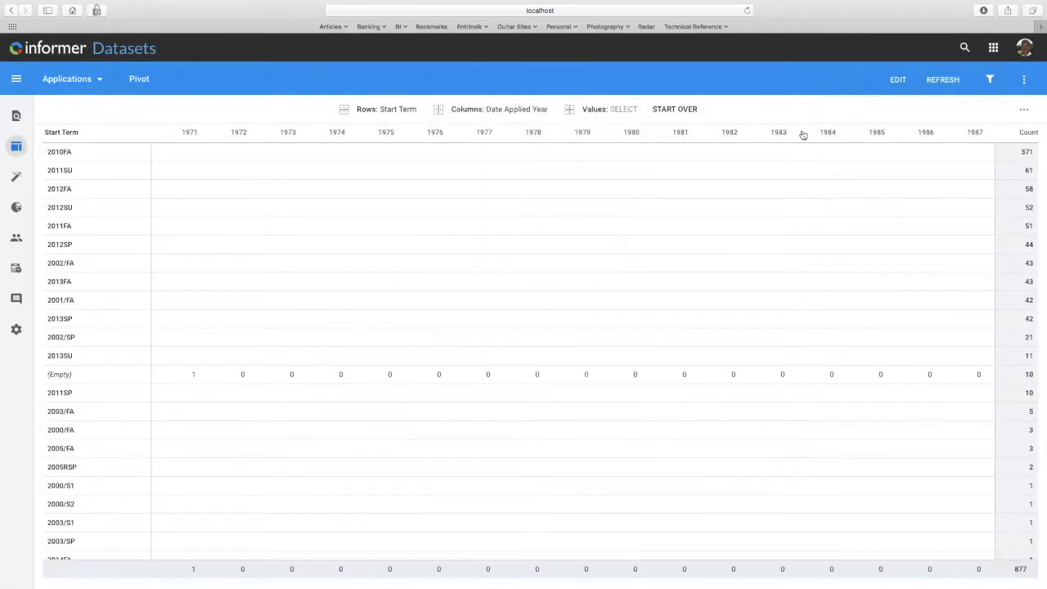
pyautogui.click(674, 109)
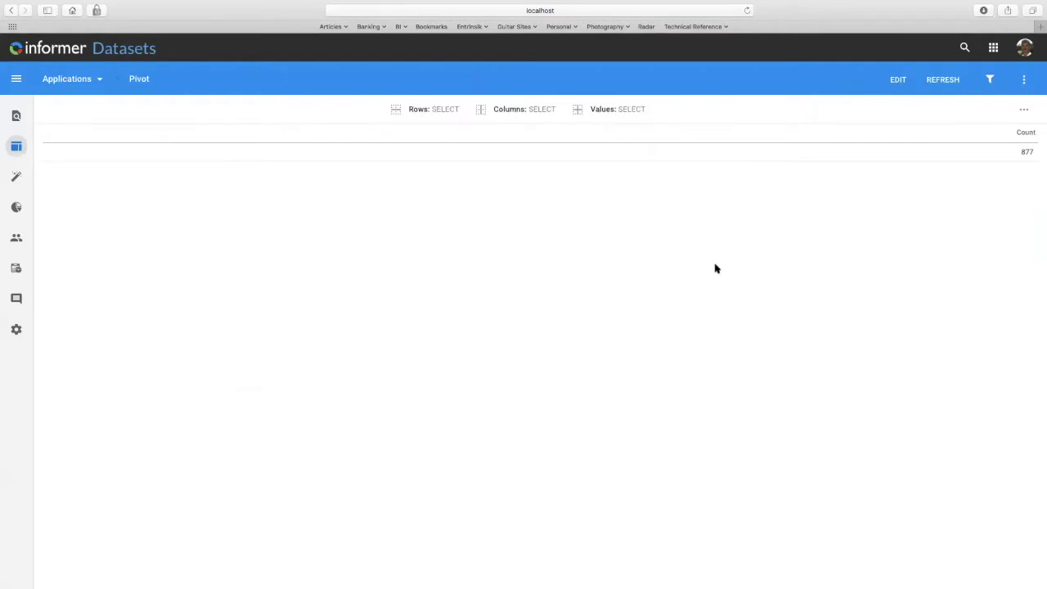
# Step: Discover visuals for the Gender field and change its bar chart to a pie chart
pyautogui.click(13, 180)
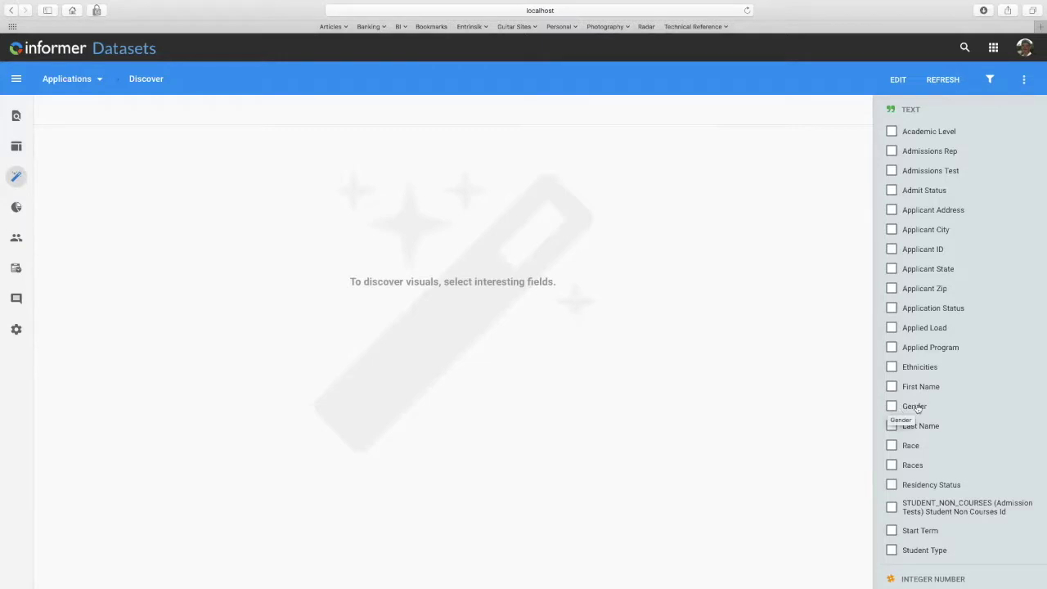
pyautogui.click(891, 407)
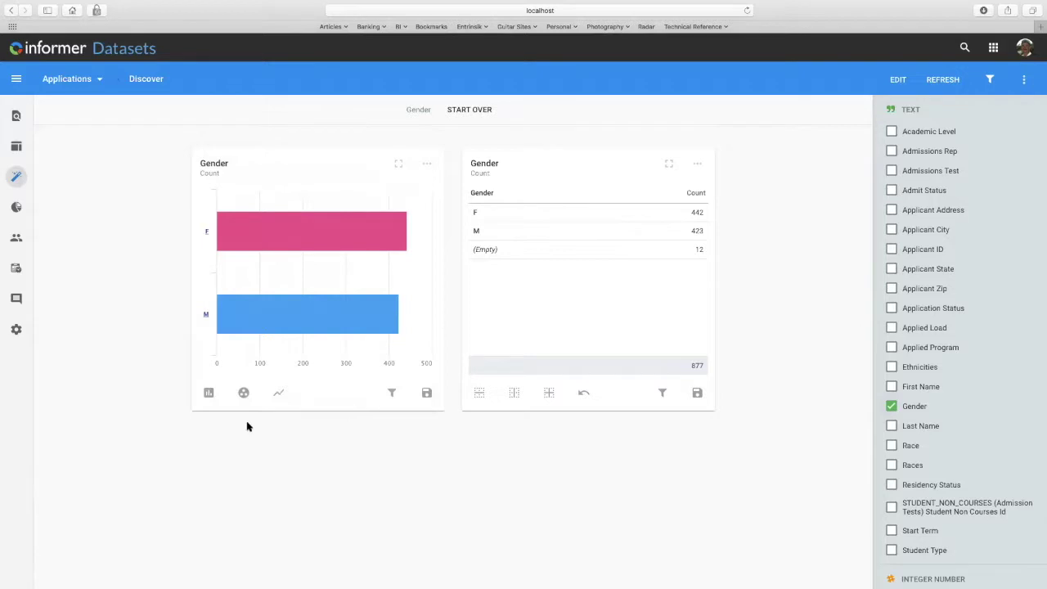
pyautogui.click(208, 394)
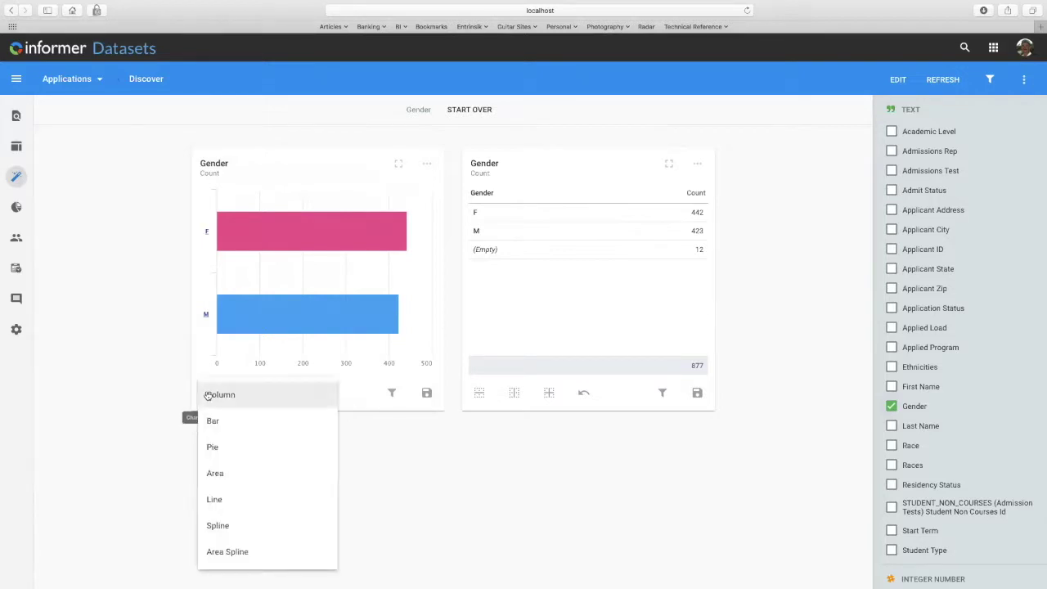
pyautogui.click(216, 446)
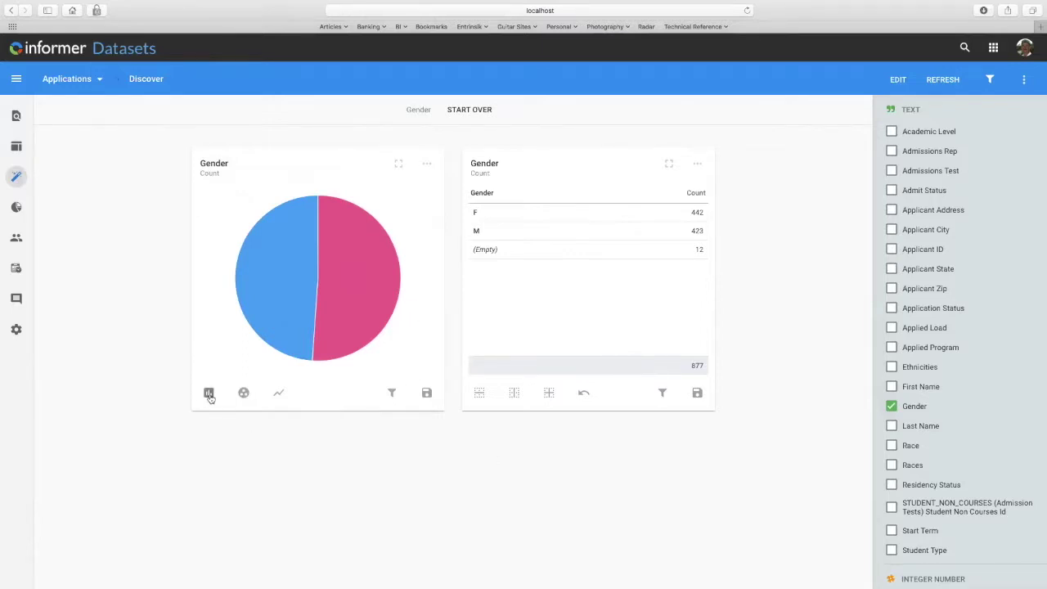
# Step: Save the Gender pie chart as a visual and check the dataset's list of saved visuals
pyautogui.click(426, 396)
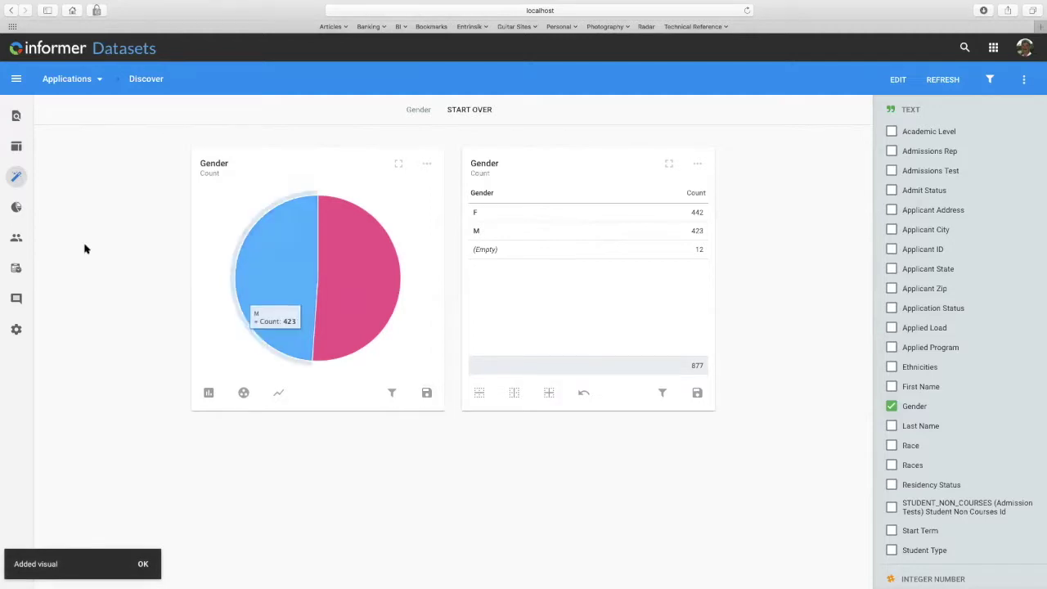
pyautogui.moveTo(253, 281)
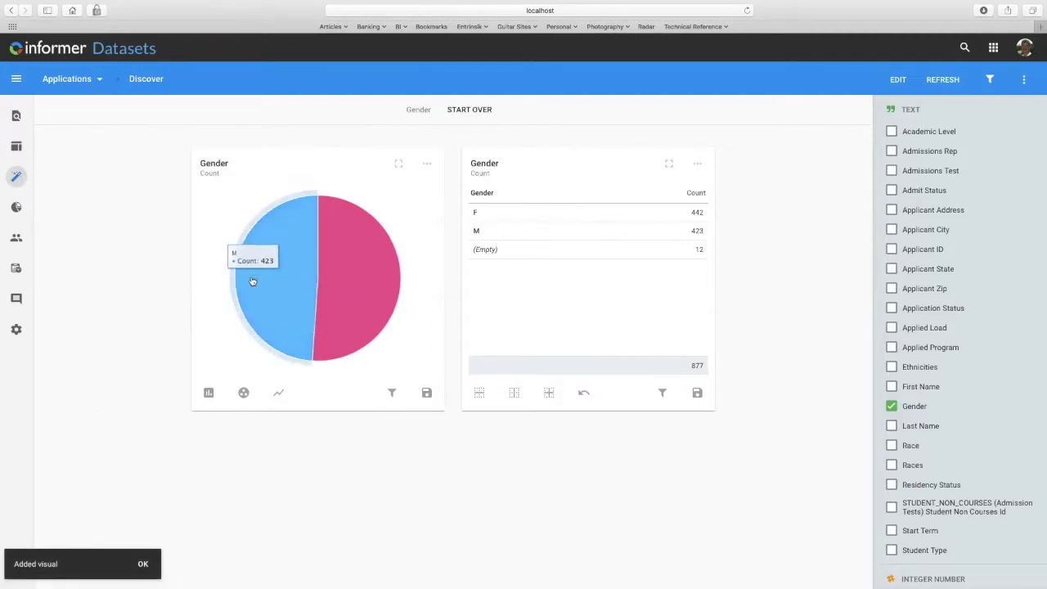
pyautogui.click(16, 207)
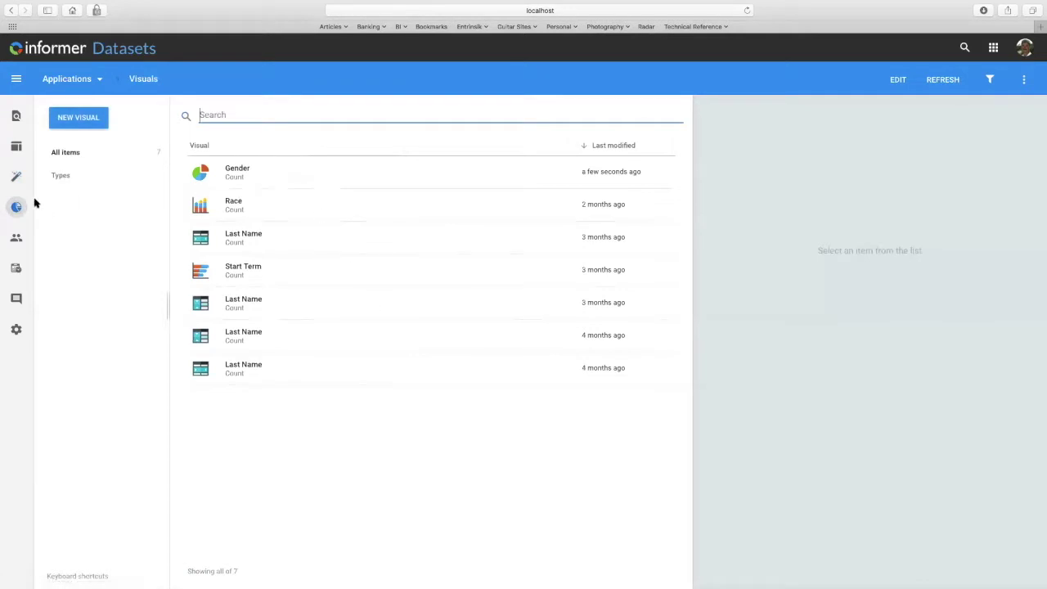
# Step: Return to Discover, clear the Gender selection and generate visuals for the Applied Program field
pyautogui.click(14, 177)
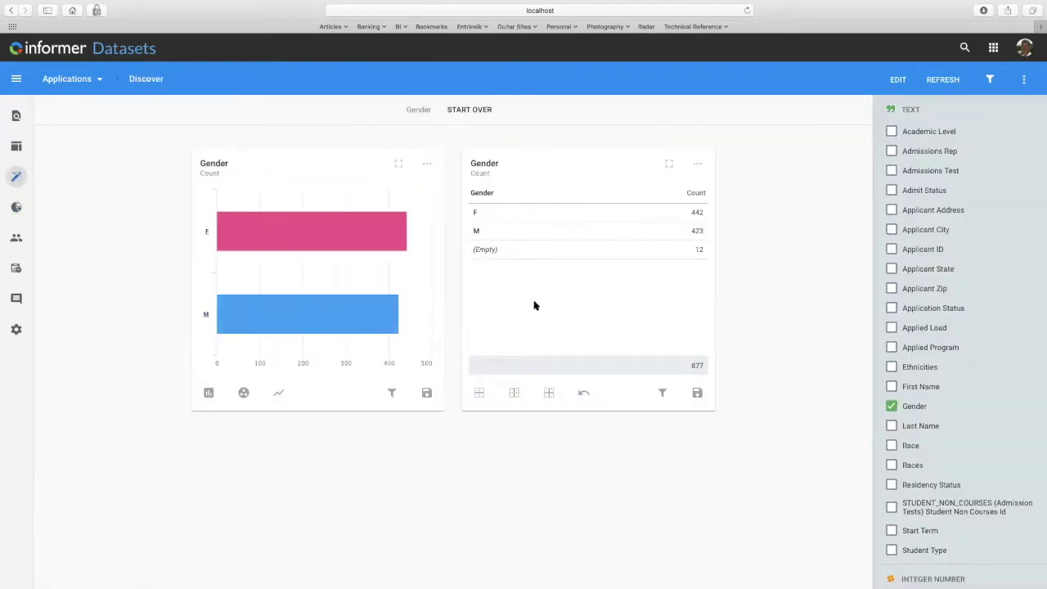
pyautogui.click(469, 110)
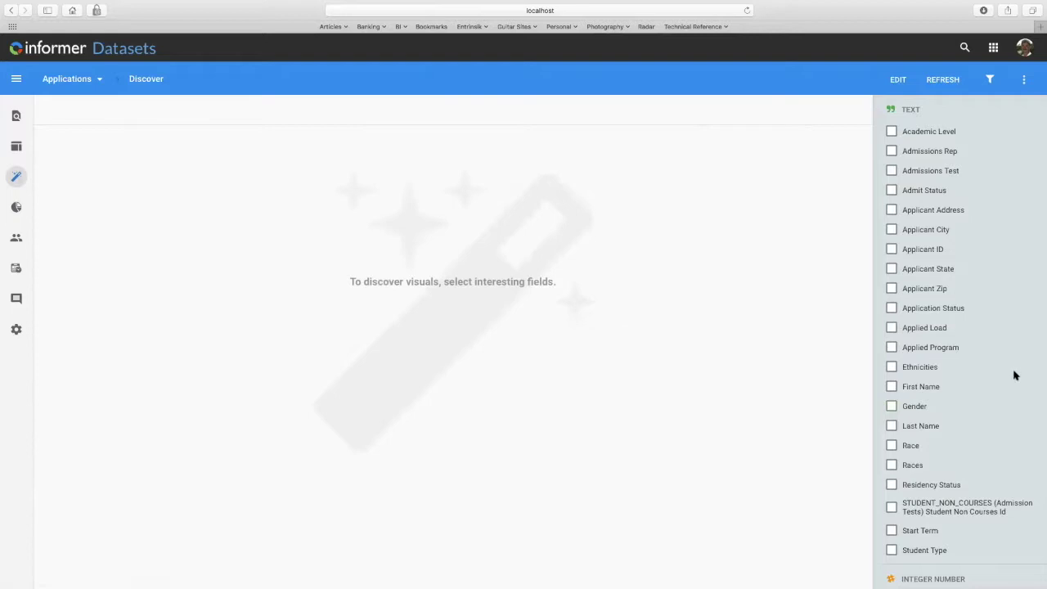
pyautogui.click(939, 348)
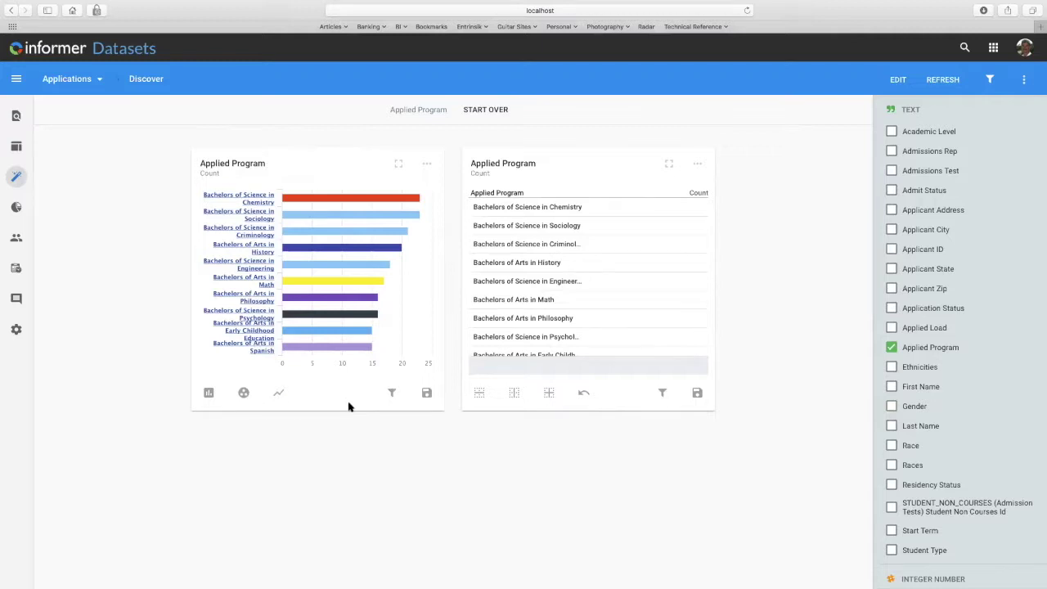
# Step: Drill down the Bachelors of Science in Chemistry bar by Gender, and the resulting F bar by Admit Status
pyautogui.moveTo(331, 203)
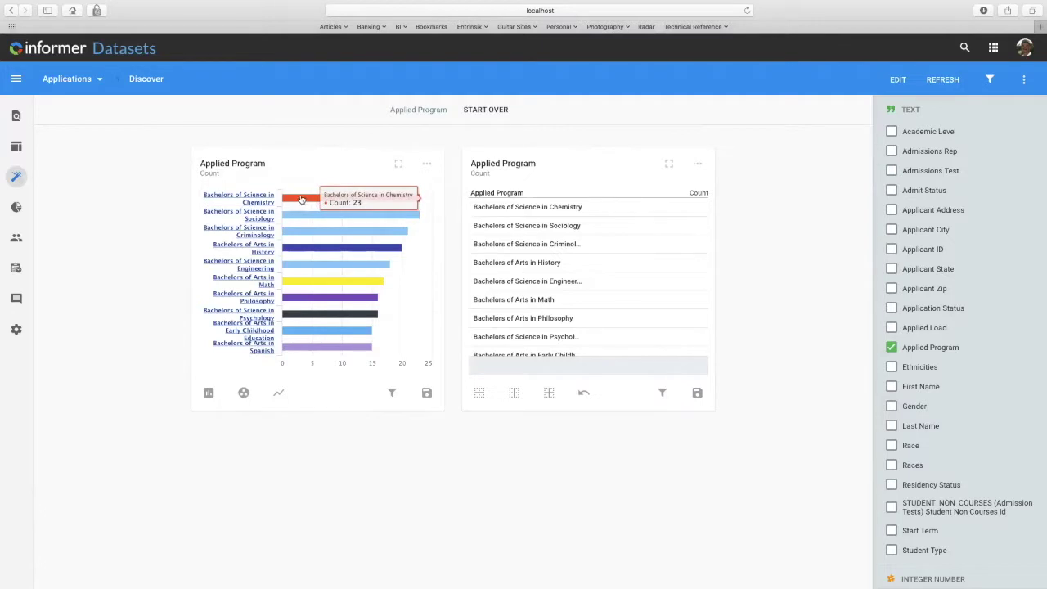
pyautogui.click(301, 200)
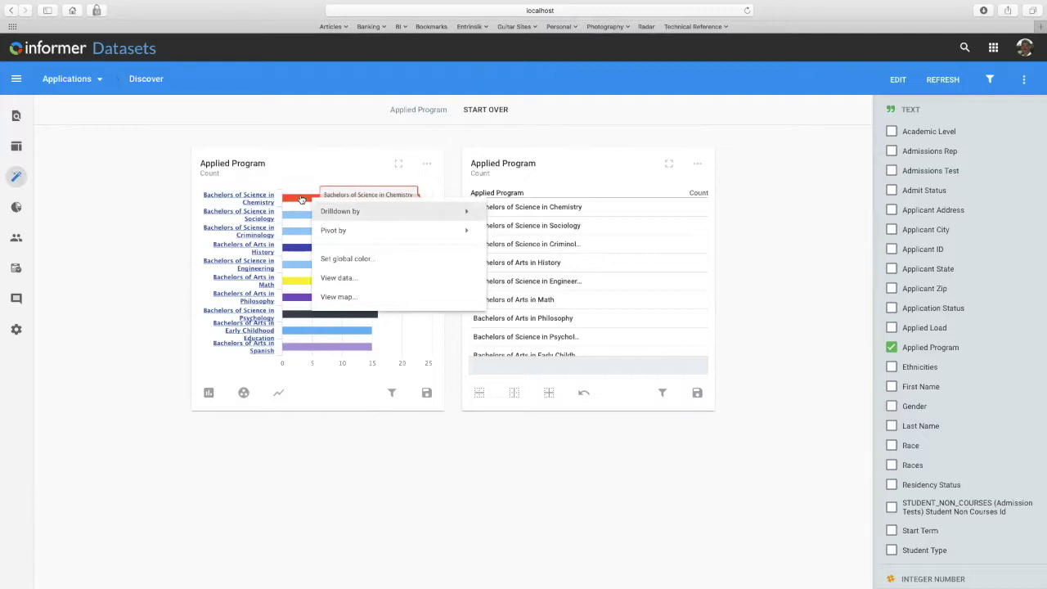
pyautogui.moveTo(342, 211)
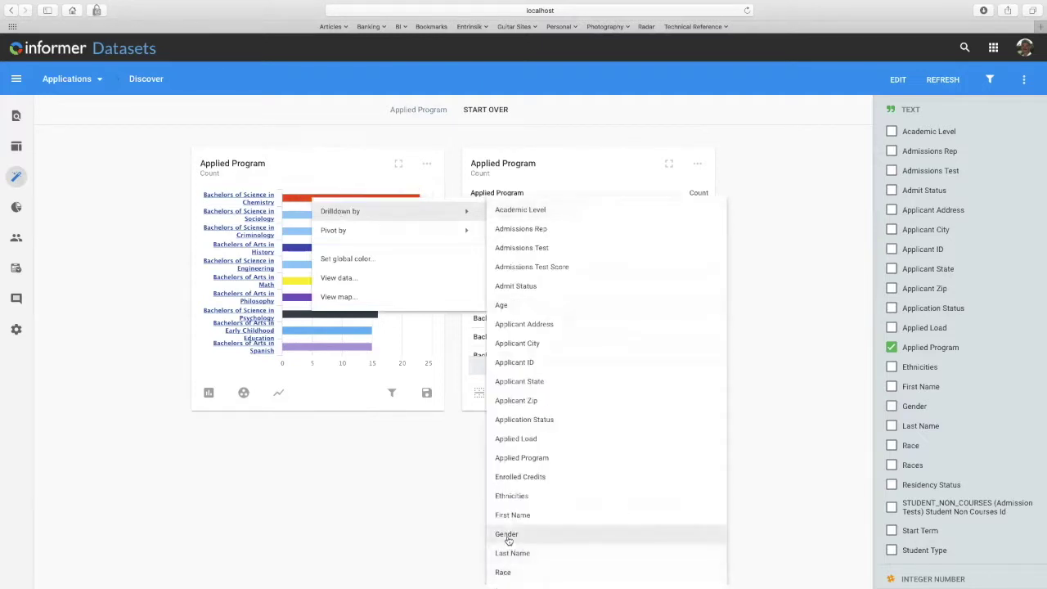
pyautogui.click(533, 533)
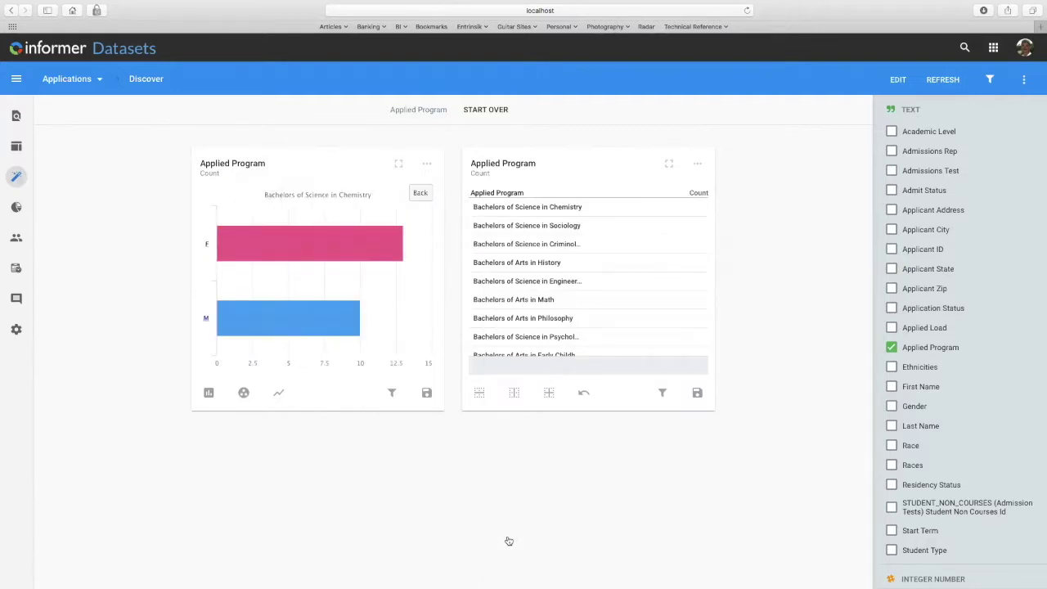
pyautogui.rightClick(270, 244)
pyautogui.moveTo(325, 261)
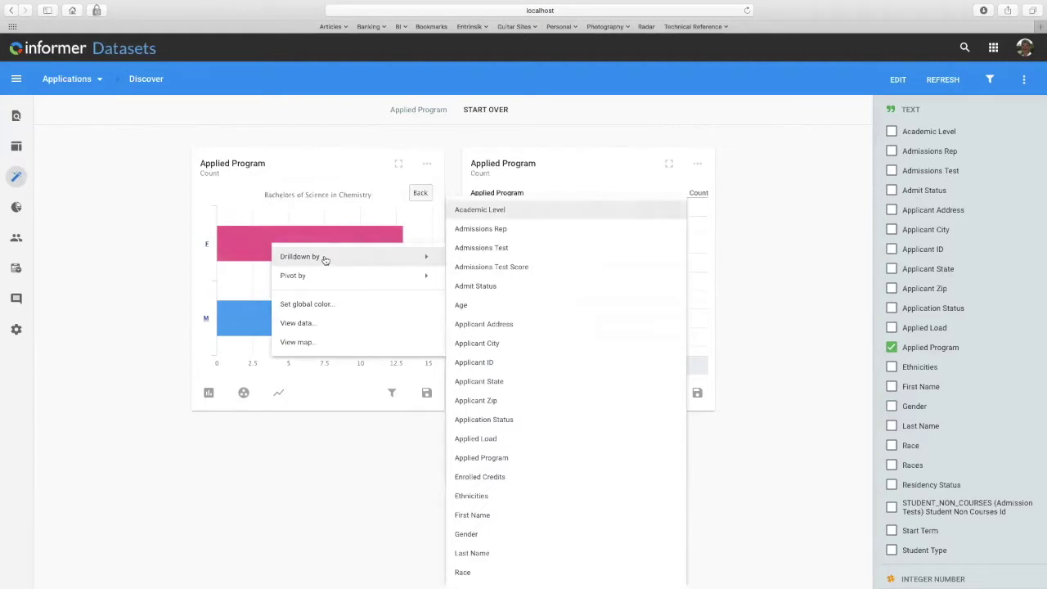
pyautogui.click(493, 285)
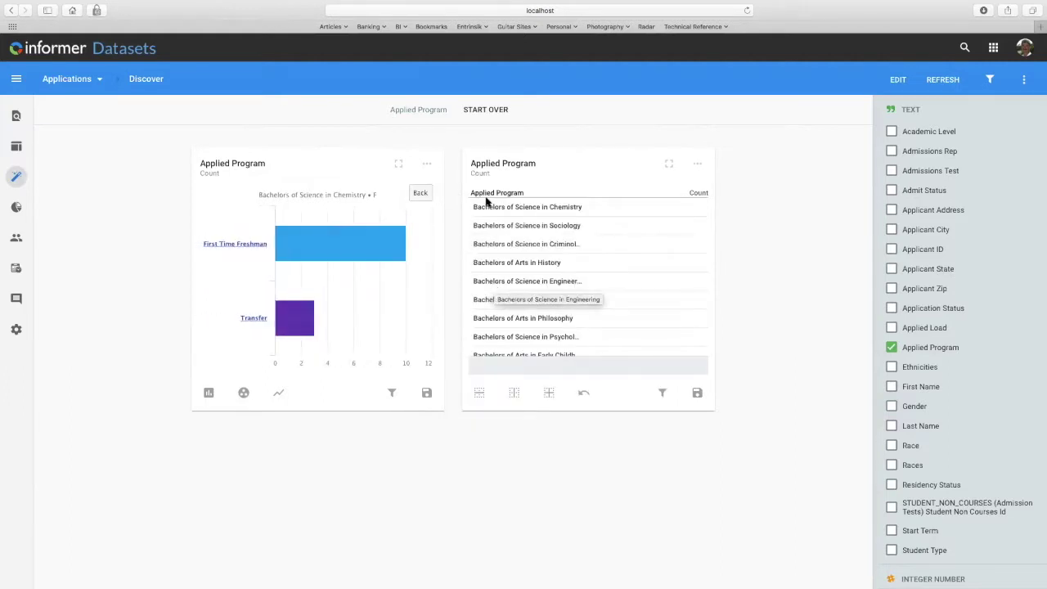
# Step: Save the Applied Program bar chart at its undrilled level as a visual, and deselect the Applied Program field
pyautogui.click(419, 193)
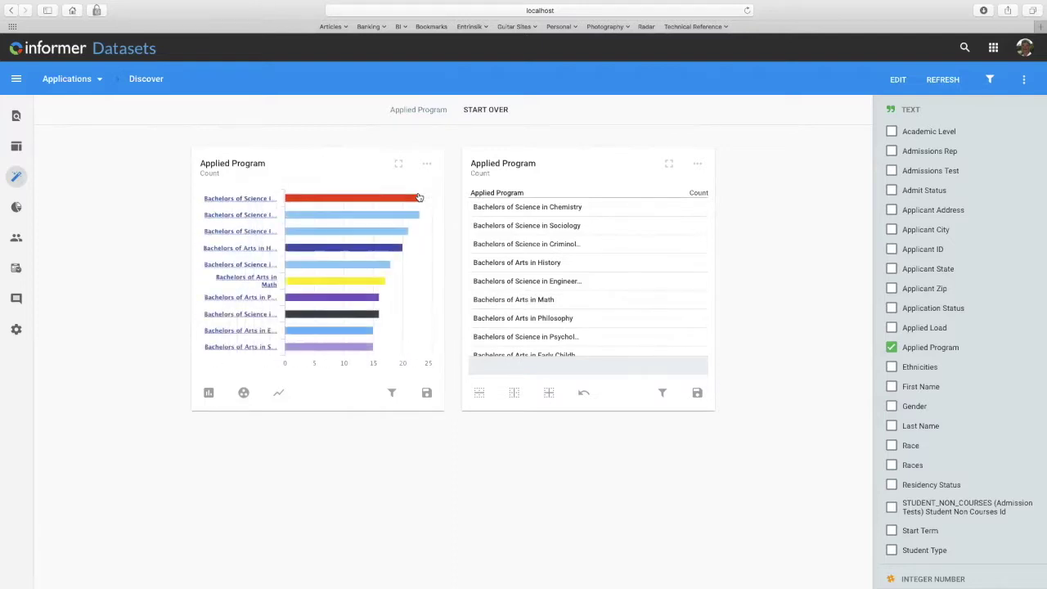
pyautogui.click(427, 394)
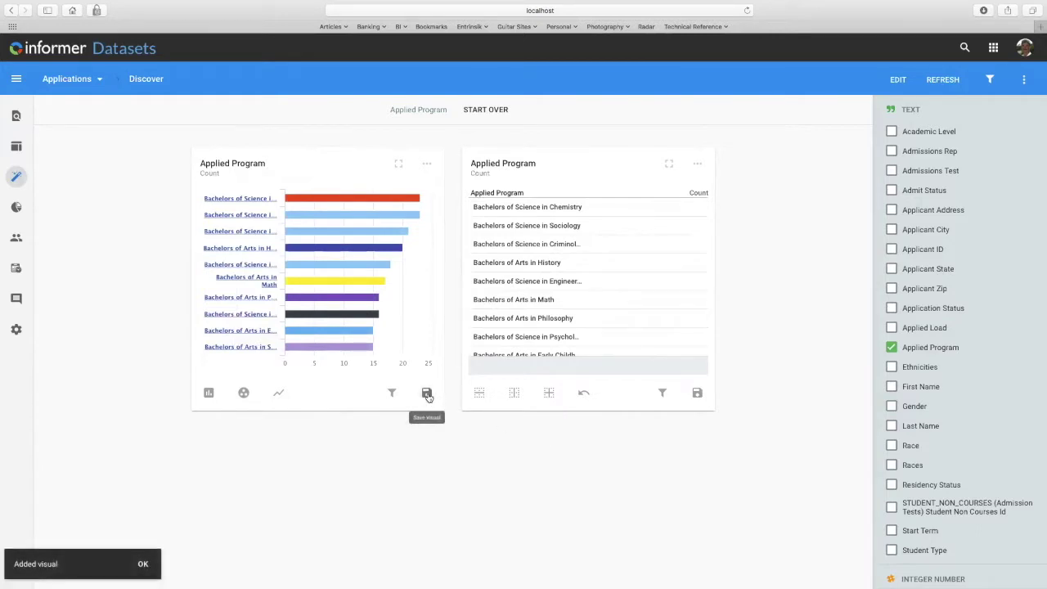
pyautogui.click(891, 348)
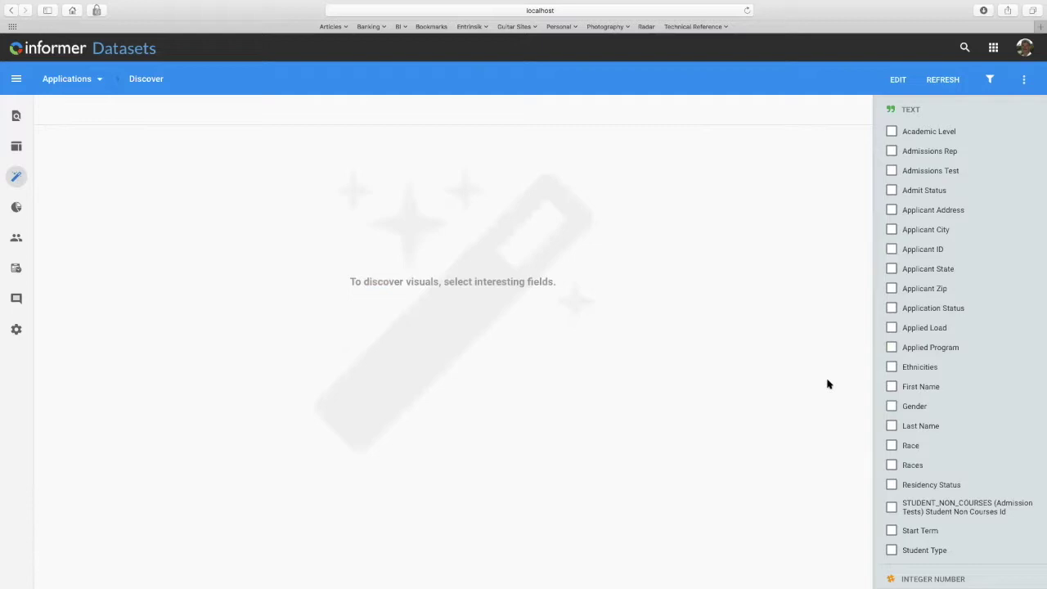
# Step: Generate visuals for the Ethnicities and Race fields, and stack the Ethnicities bar chart by percent
pyautogui.click(892, 367)
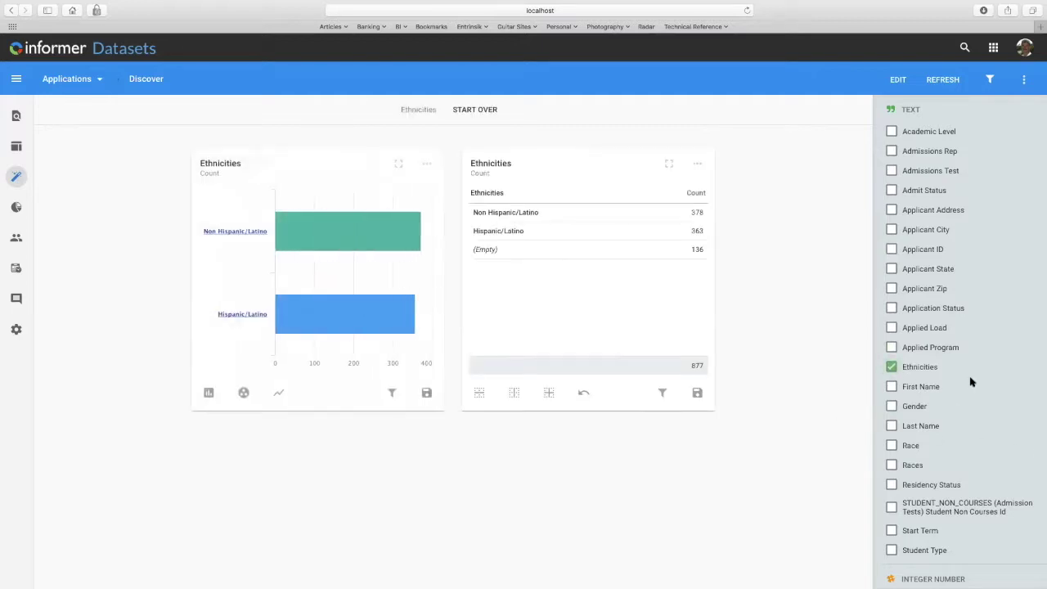
pyautogui.click(892, 446)
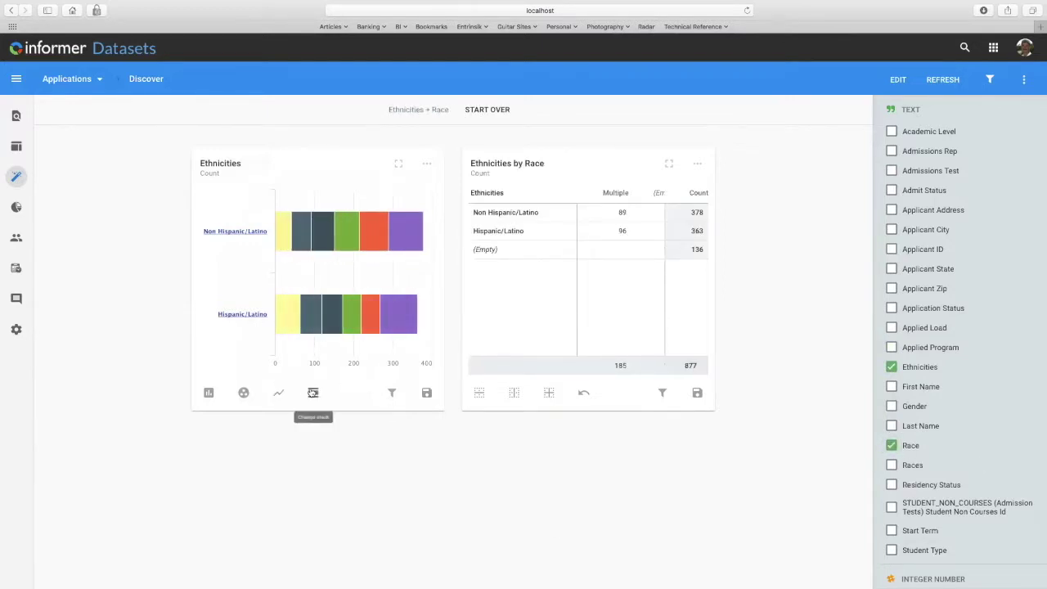
pyautogui.click(312, 392)
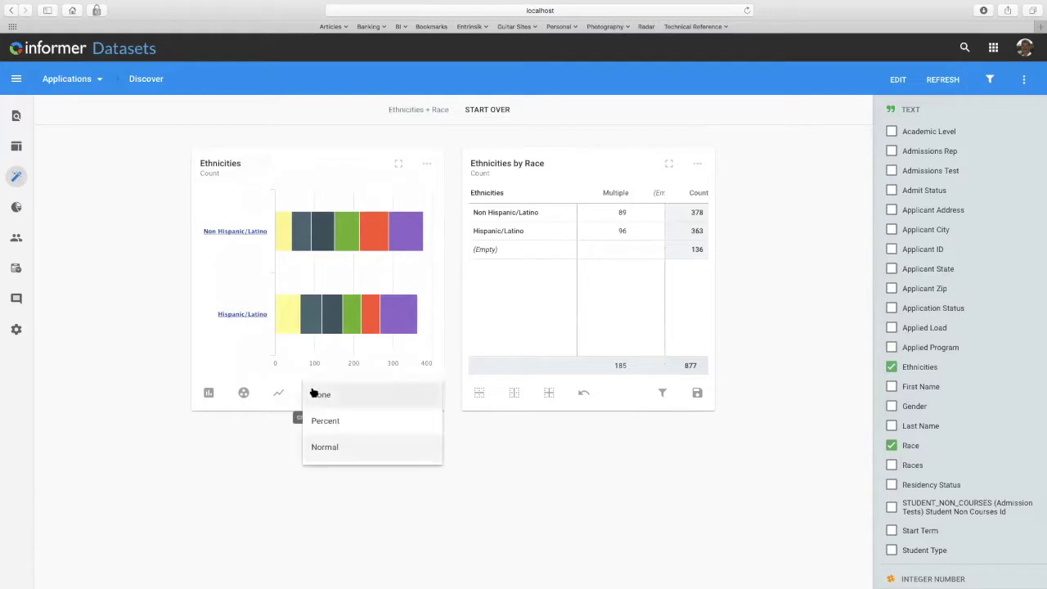
pyautogui.click(353, 422)
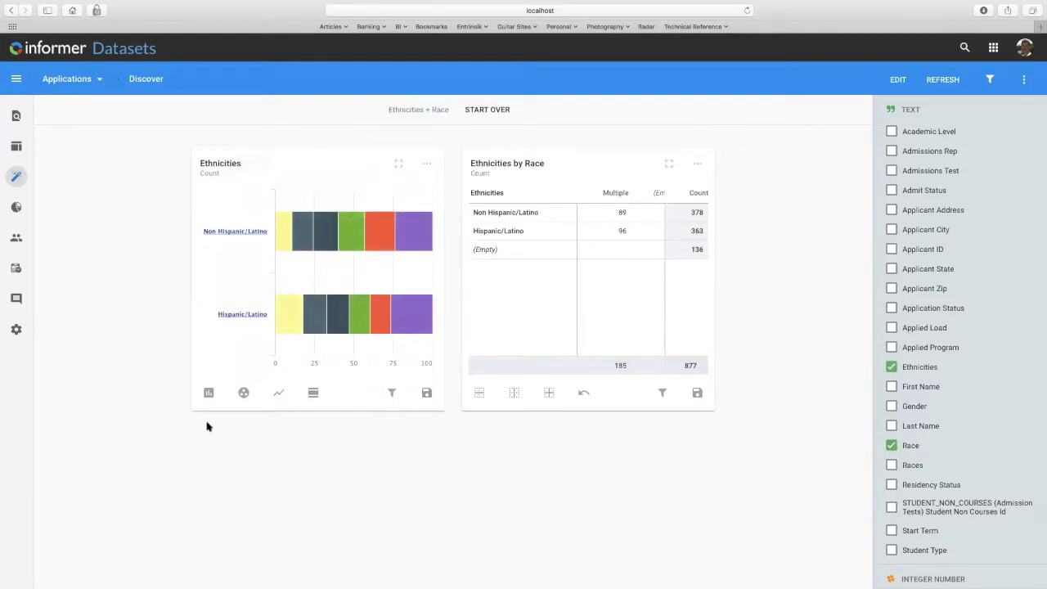
# Step: Change the Ethnicities chart to a pie and configure its series to show in-line data labels with group label and percent
pyautogui.click(209, 393)
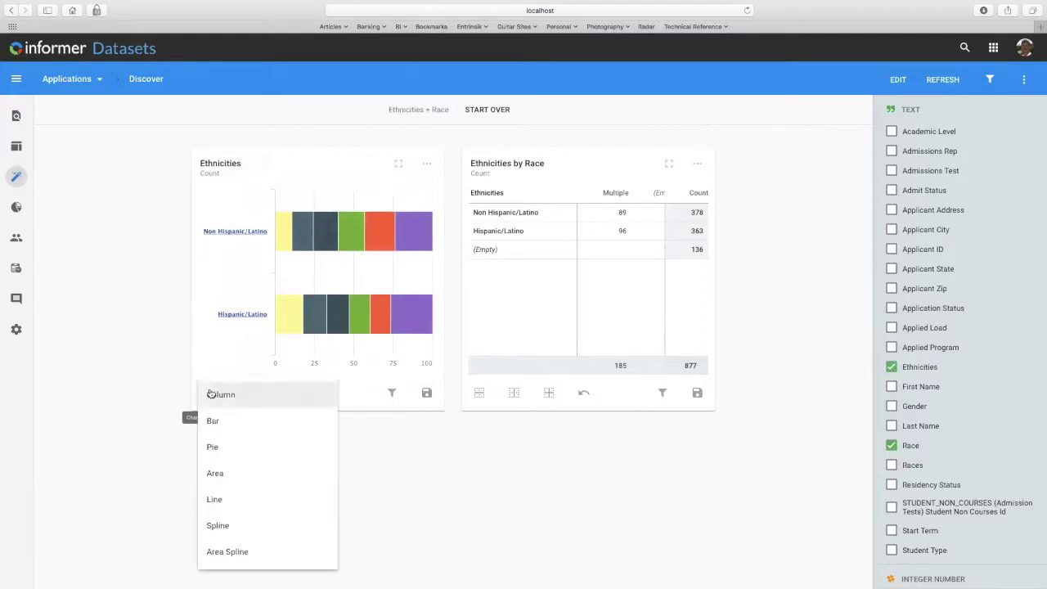
pyautogui.click(231, 447)
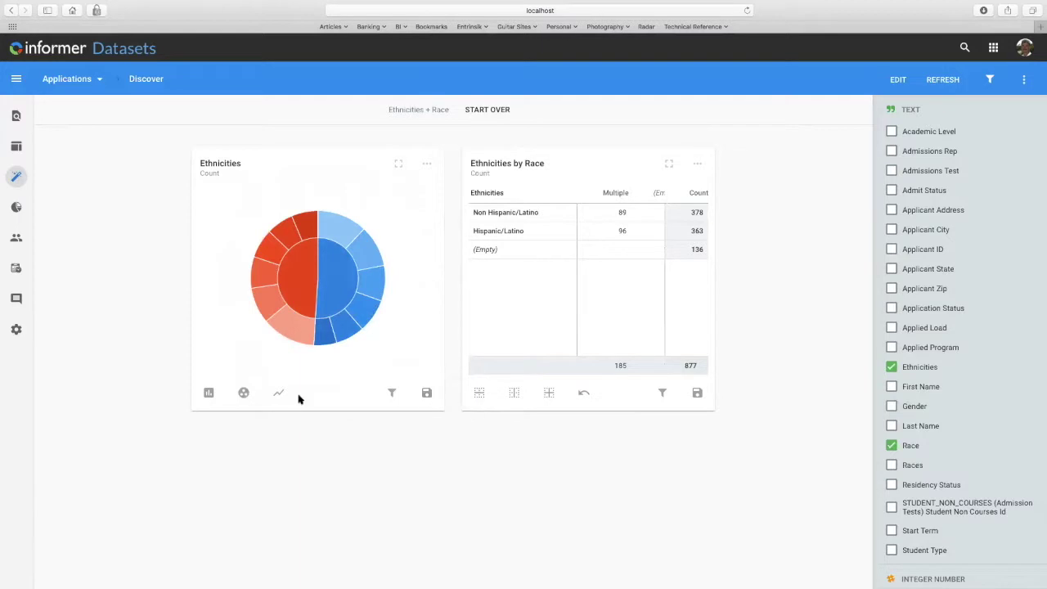
pyautogui.click(427, 165)
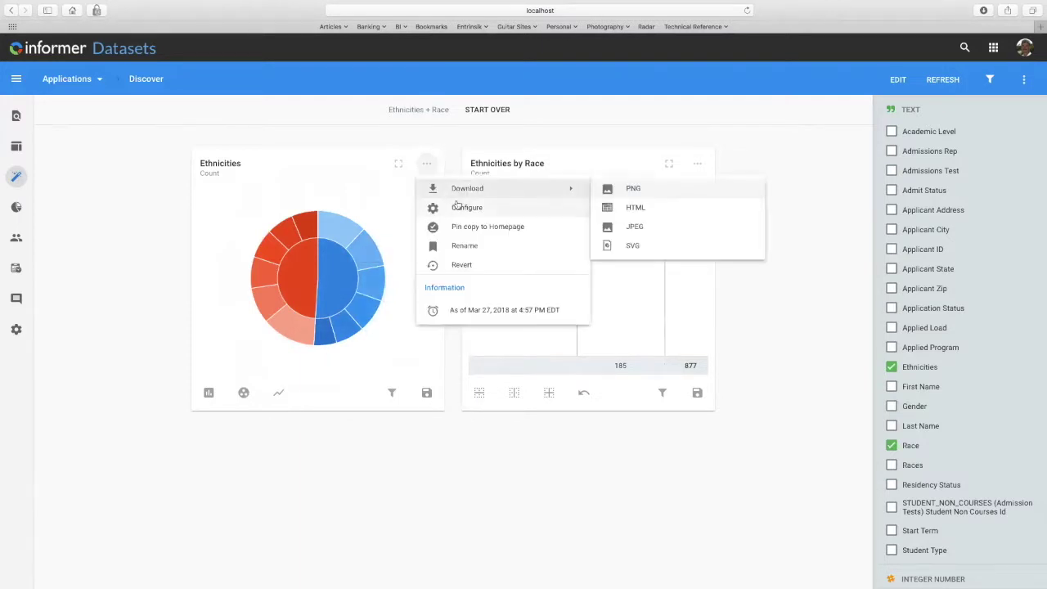
pyautogui.press('Return')
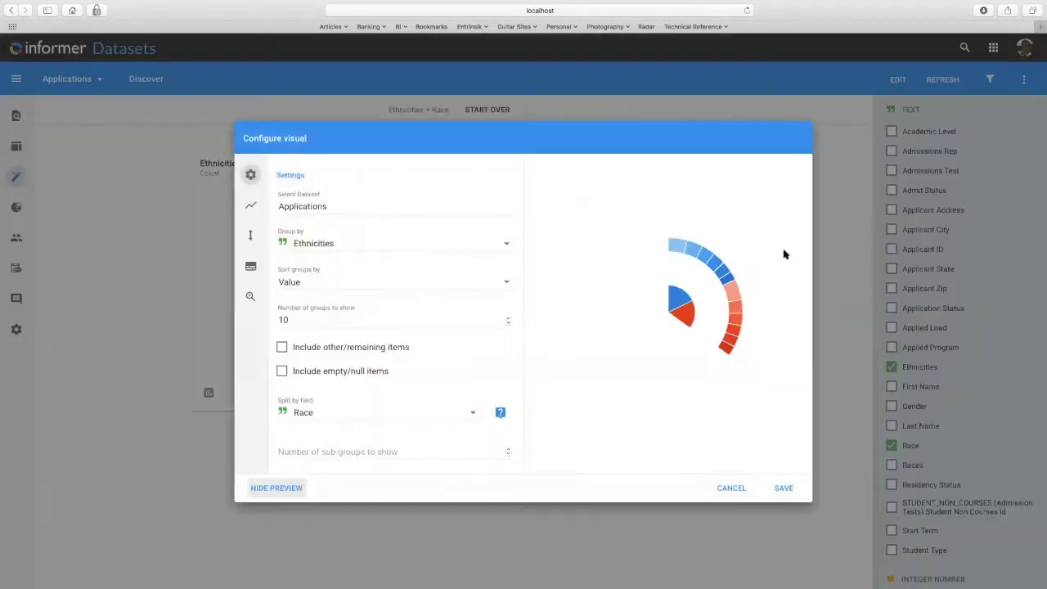
pyautogui.click(250, 204)
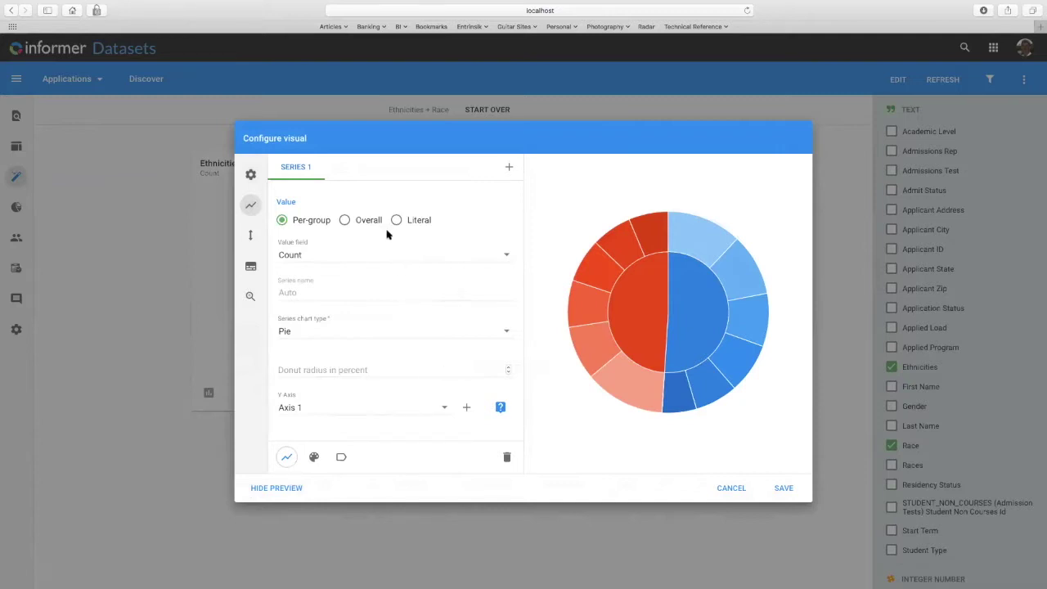
pyautogui.click(341, 457)
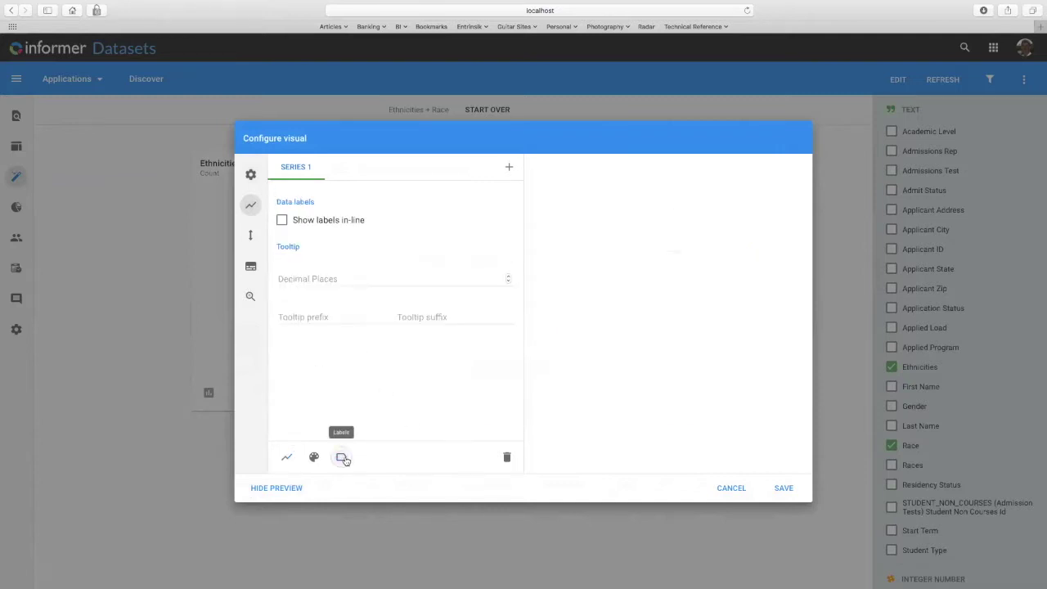
pyautogui.click(345, 221)
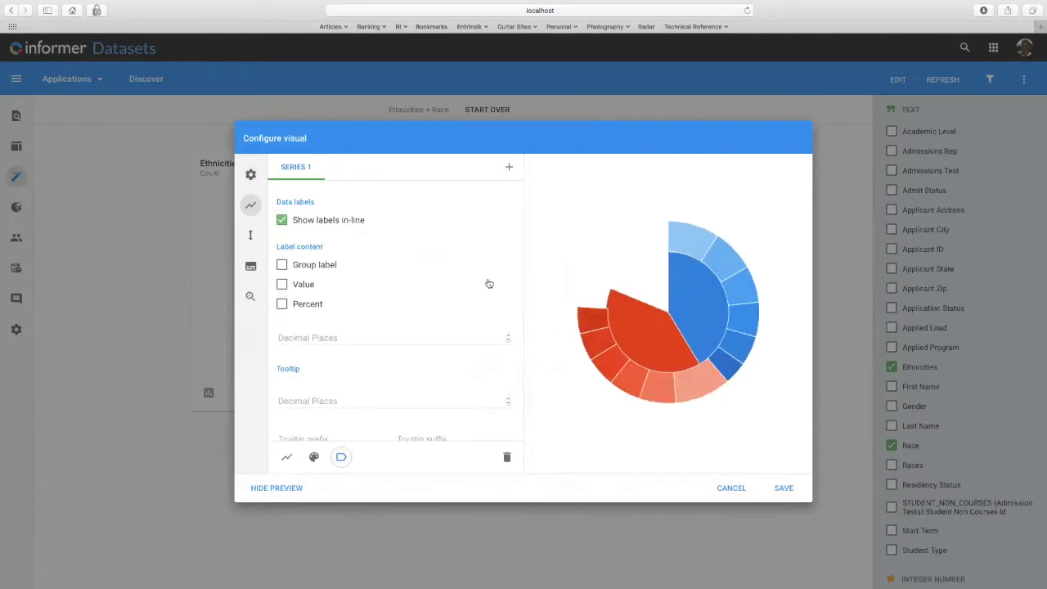
pyautogui.click(283, 265)
pyautogui.click(297, 310)
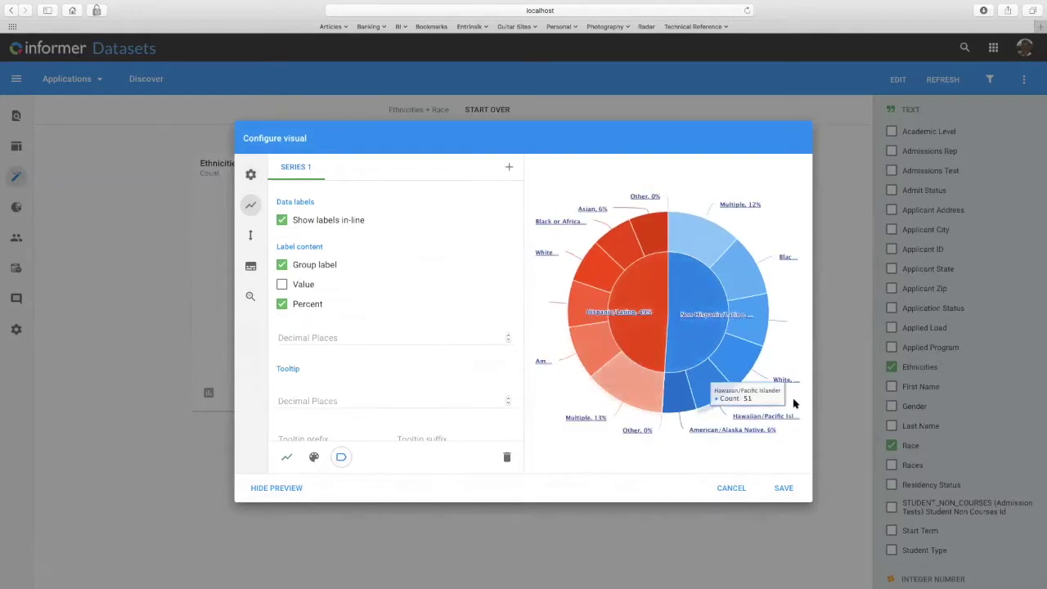
pyautogui.click(783, 488)
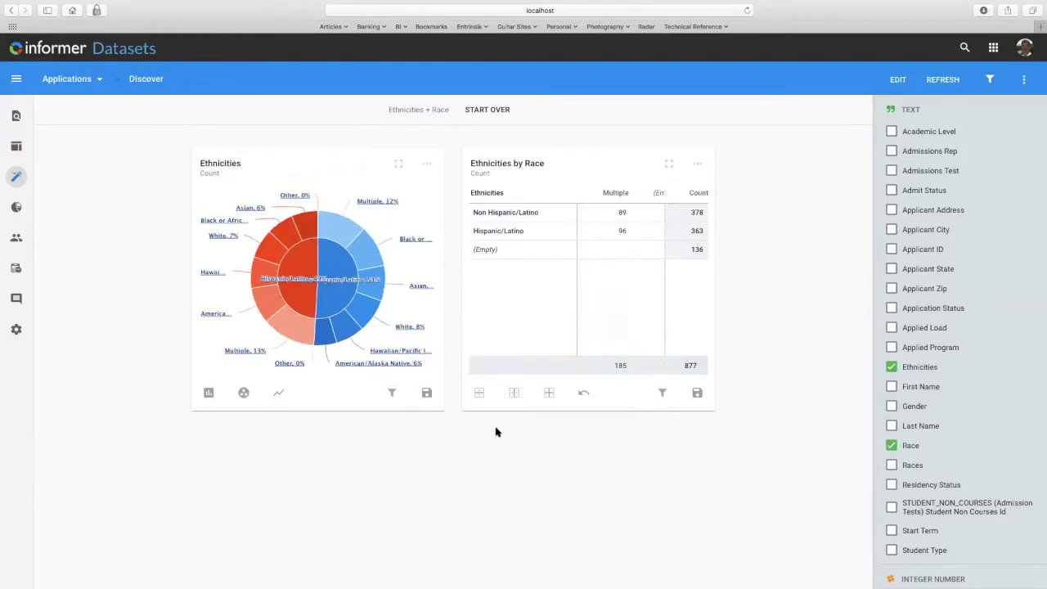
# Step: Save the Ethnicities pie chart as a visual, and deselect the Ethnicities and Race fields
pyautogui.click(426, 393)
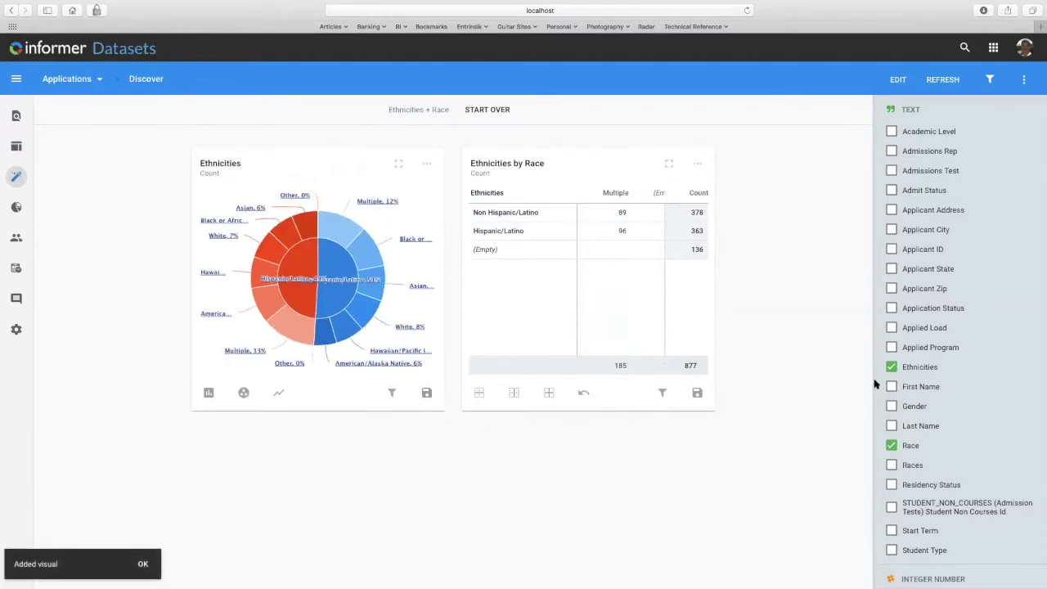
pyautogui.hscroll(5, 615, 320)
pyautogui.hscroll(-5, 615, 319)
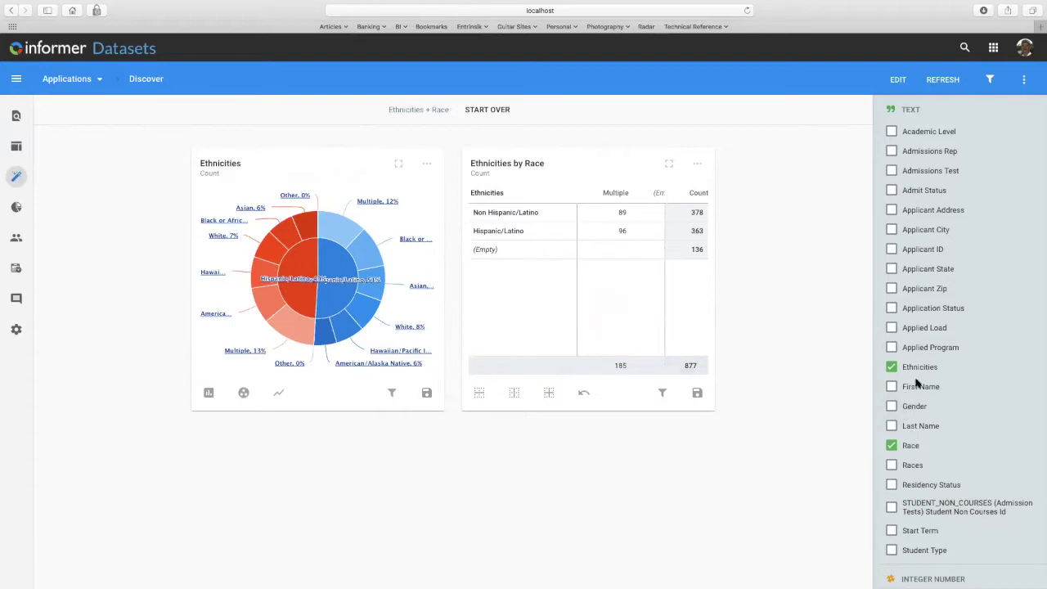
pyautogui.hscroll(3, 597, 305)
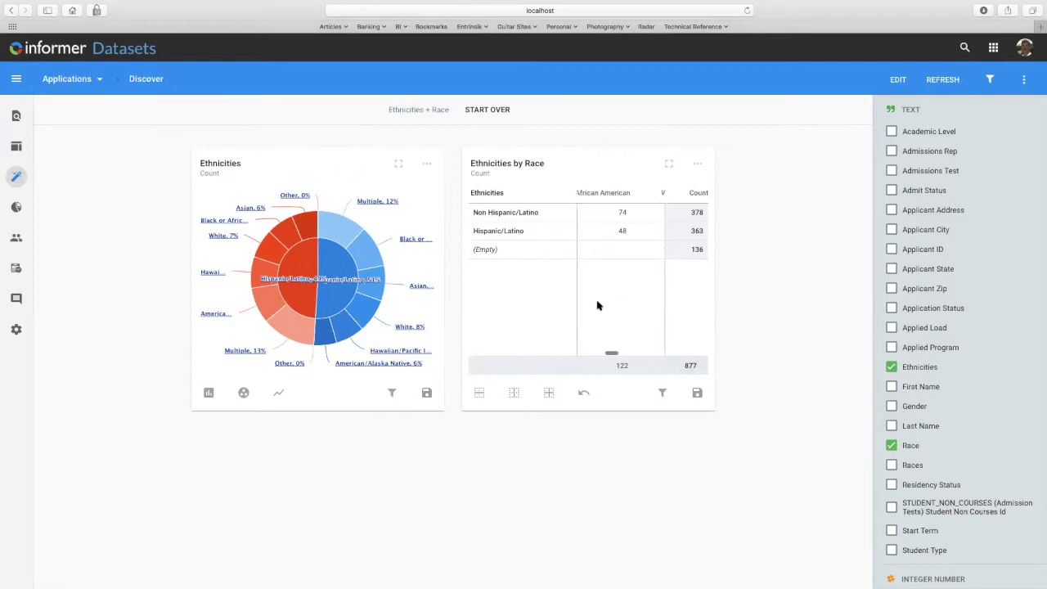
pyautogui.hscroll(-3, 599, 305)
pyautogui.click(892, 366)
pyautogui.click(892, 446)
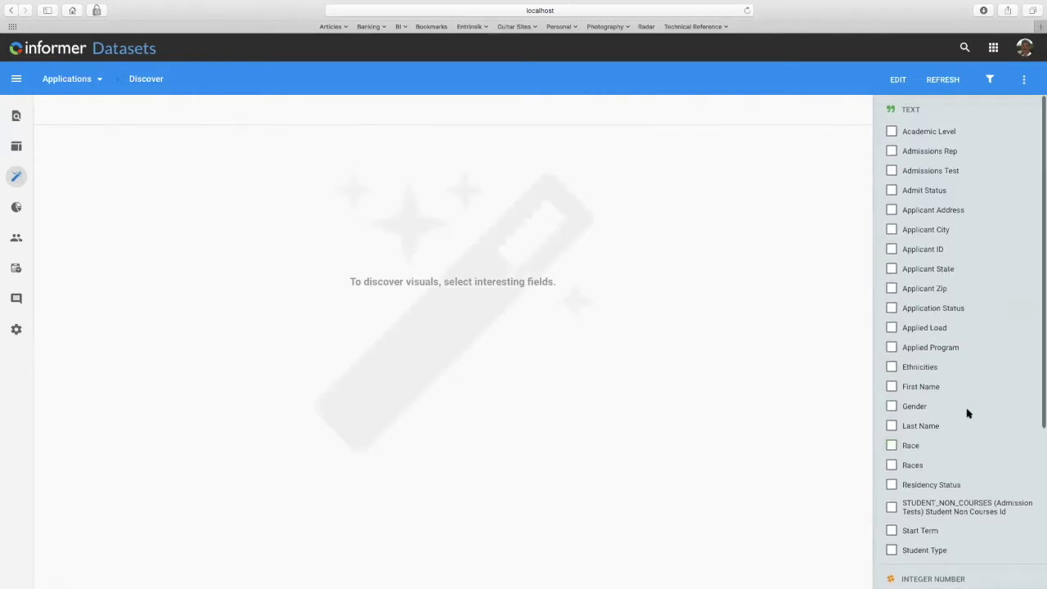
# Step: Generate visuals for the Admissions Test field combined with the Admissions Test Score field
pyautogui.scroll(-4, 967, 402)
pyautogui.scroll(-3, 968, 406)
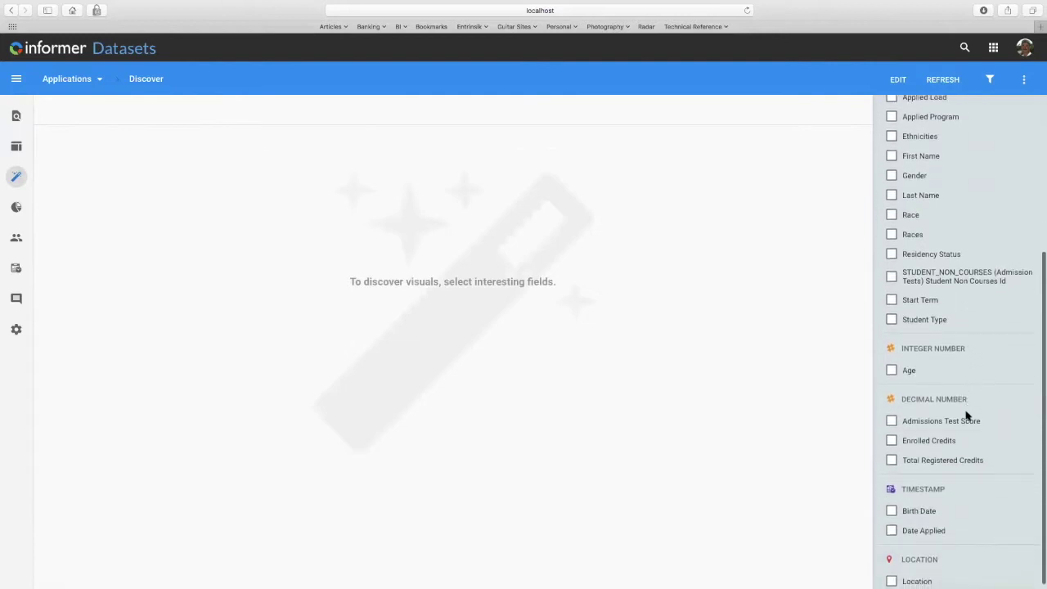
pyautogui.scroll(3, 967, 414)
pyautogui.scroll(4, 964, 413)
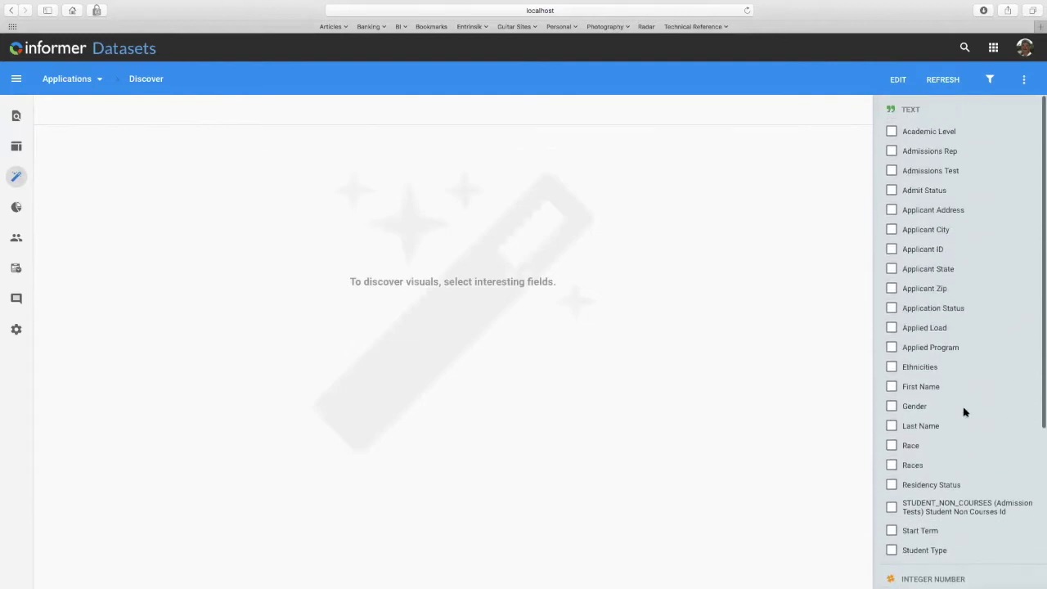
pyautogui.scroll(-3, 964, 412)
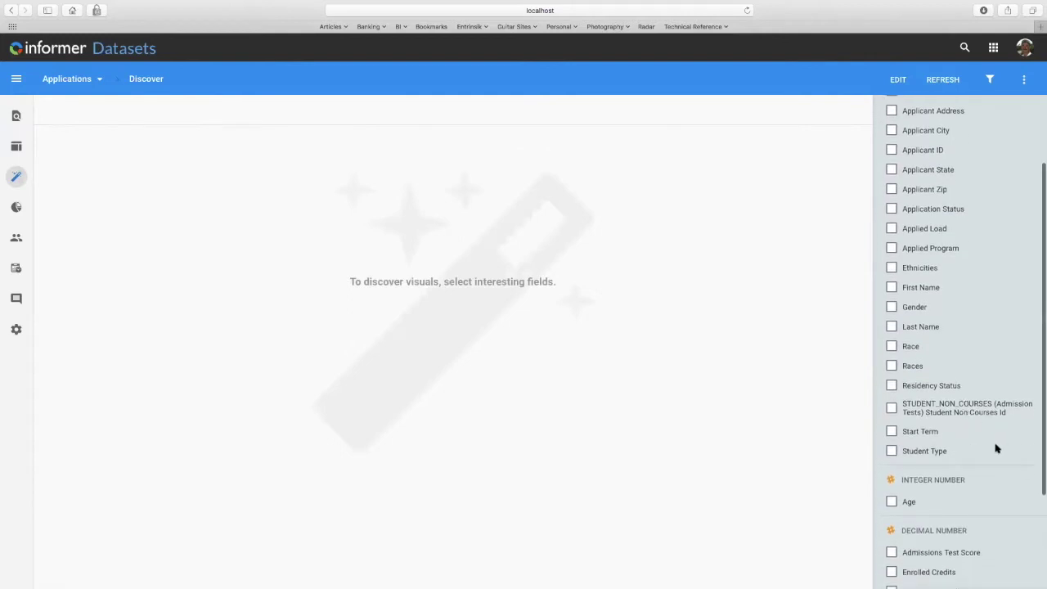
pyautogui.scroll(3, 997, 449)
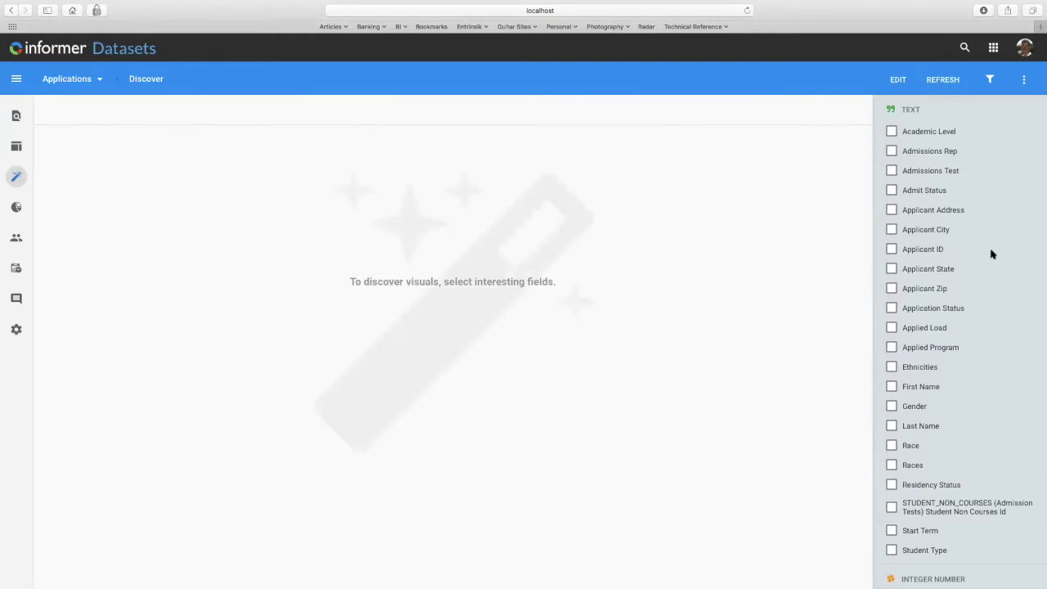
pyautogui.click(891, 171)
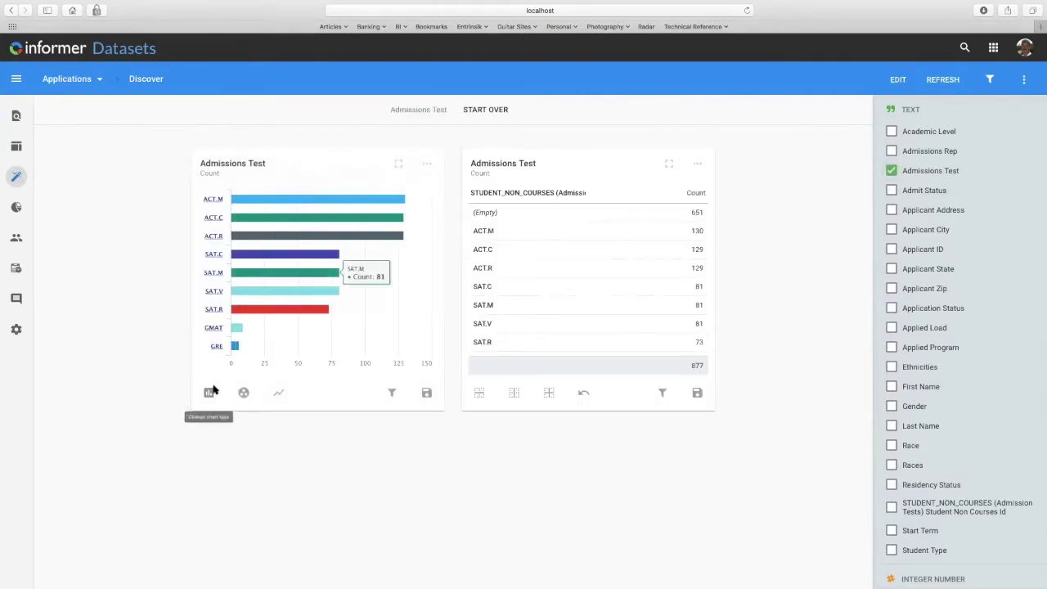
pyautogui.scroll(-2, 966, 404)
pyautogui.scroll(-5, 967, 404)
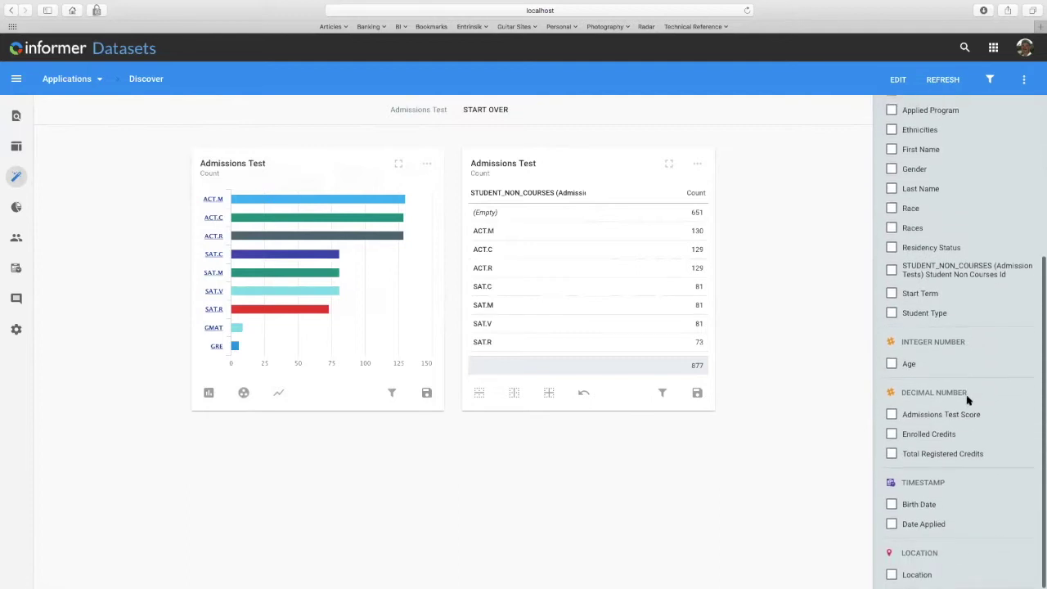
pyautogui.click(916, 417)
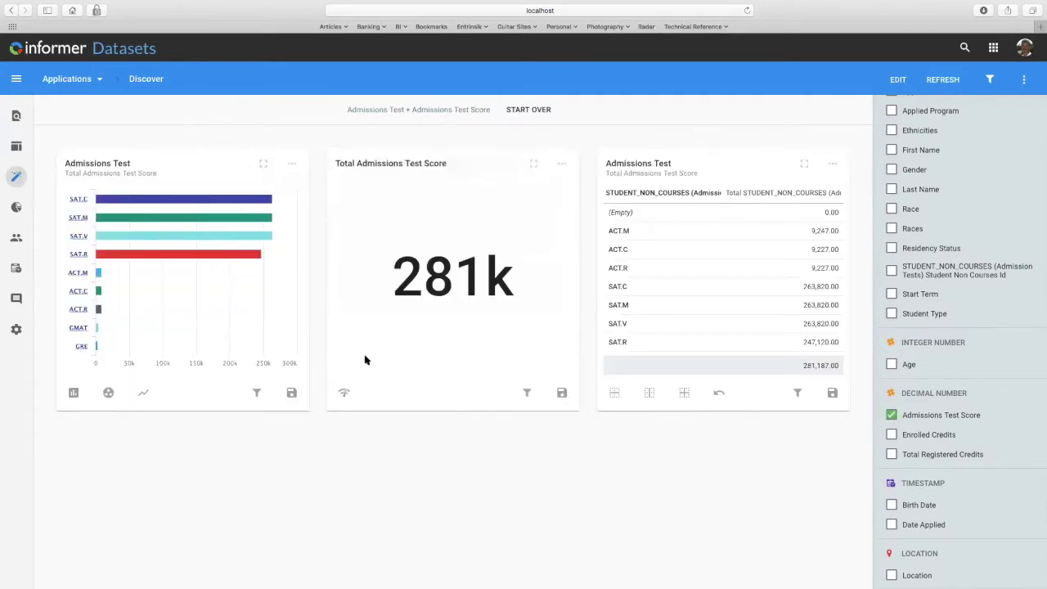
# Step: Configure the Admissions Test bar chart's series to use Average Admissions Test Score as its value field
pyautogui.click(292, 166)
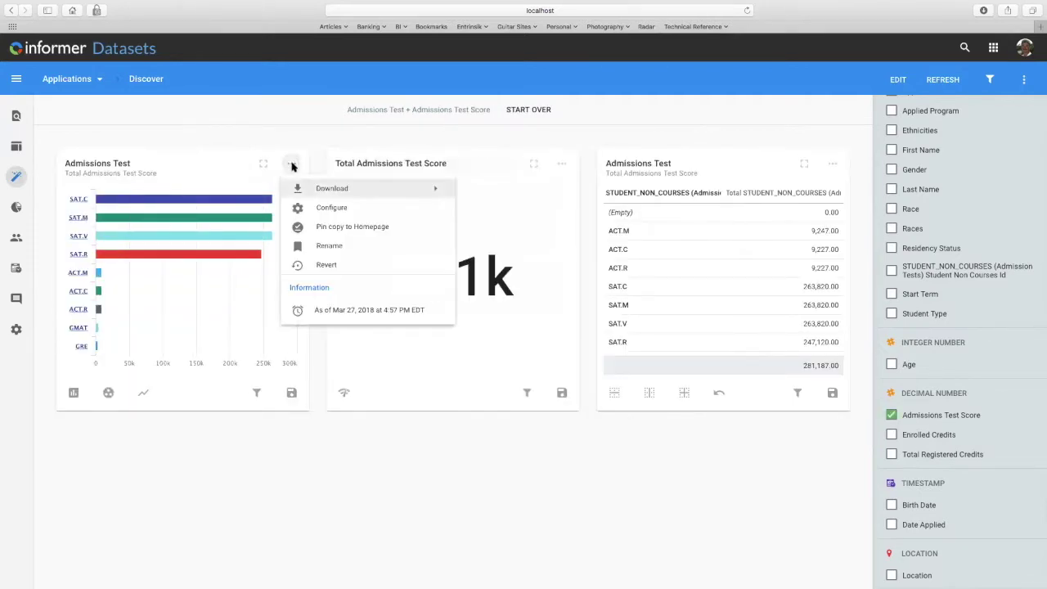
pyautogui.click(326, 210)
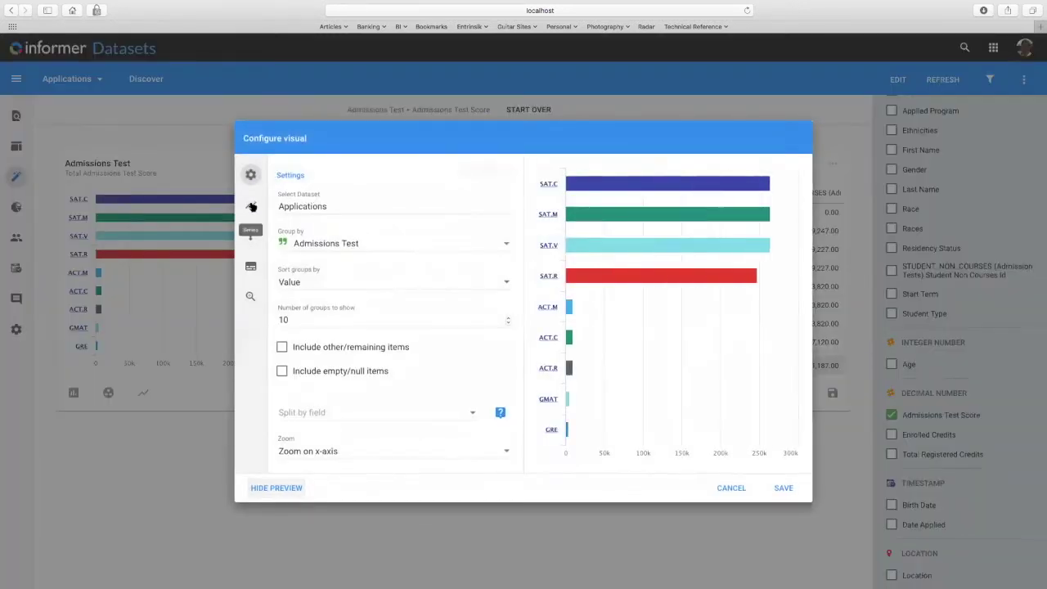
pyautogui.click(251, 207)
pyautogui.click(420, 259)
pyautogui.scroll(-3, 398, 276)
pyautogui.click(401, 271)
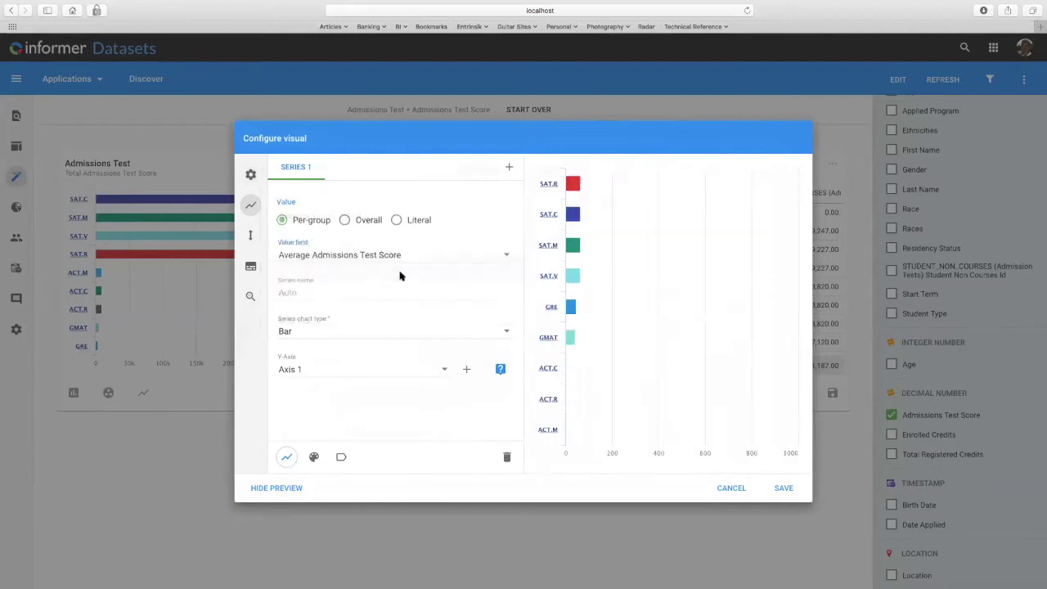
pyautogui.click(784, 488)
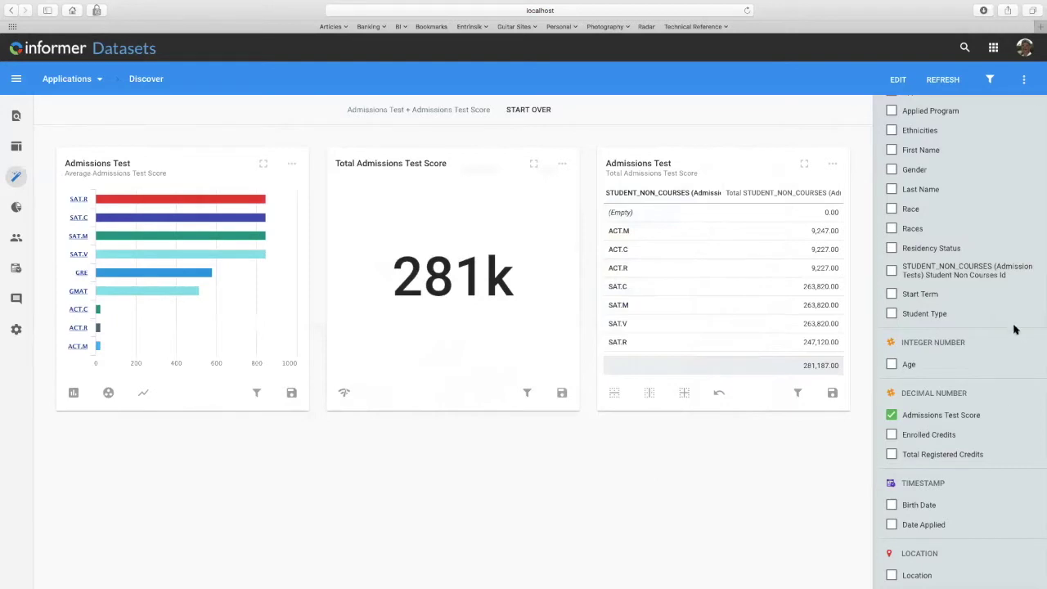
# Step: Start Discover over with only the Date Applied field, and set its chart's interval to Month of Year
pyautogui.click(529, 110)
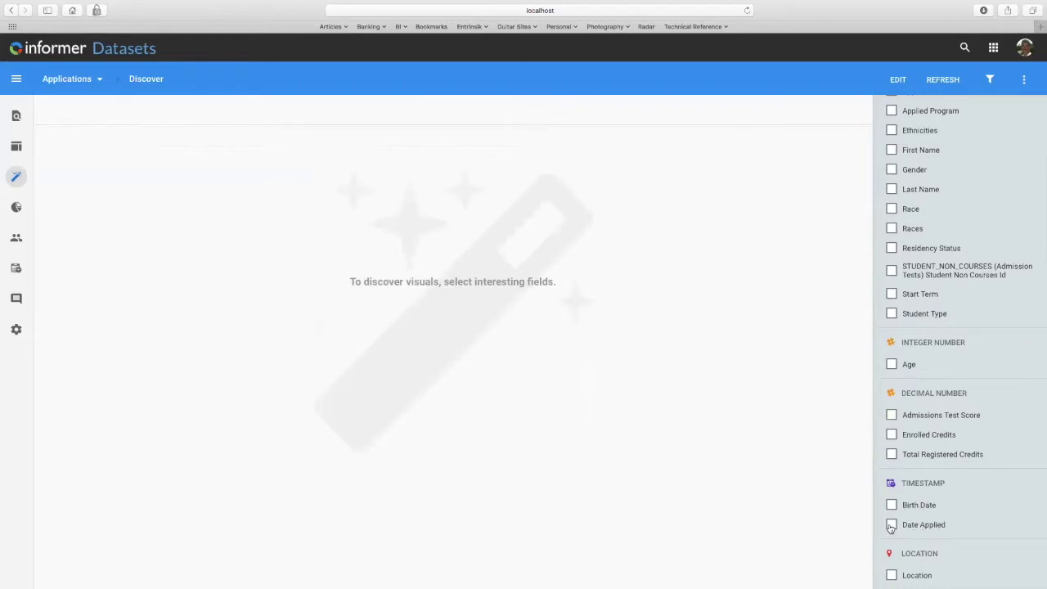
pyautogui.click(932, 528)
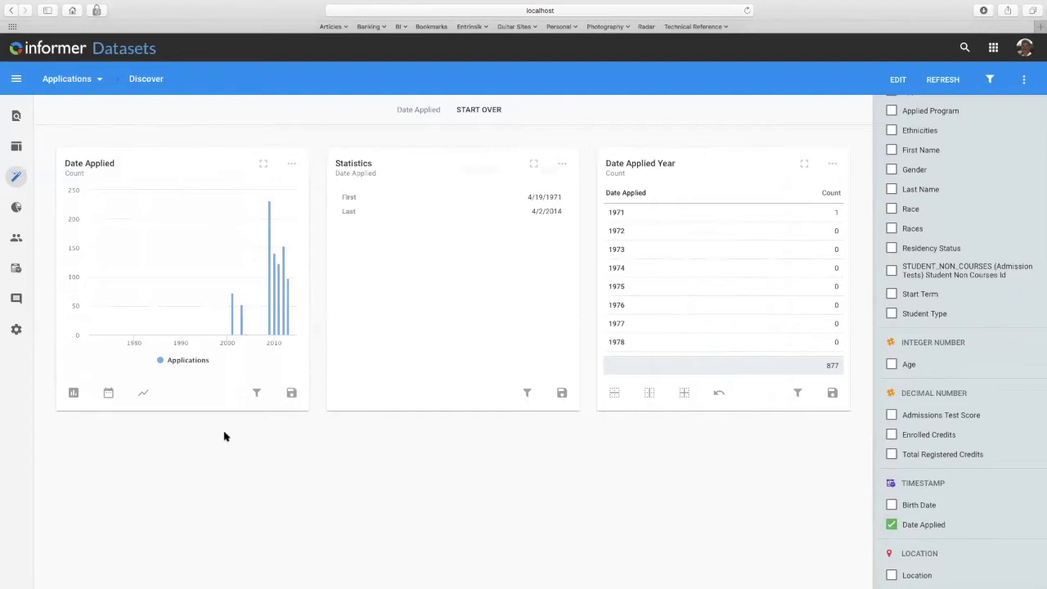
pyautogui.click(108, 393)
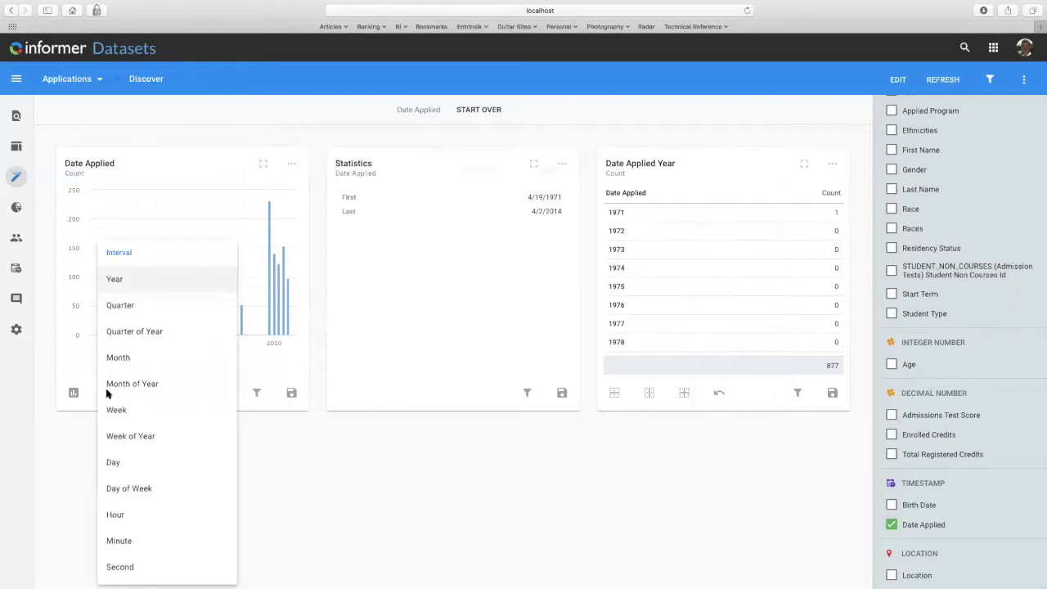
pyautogui.click(215, 384)
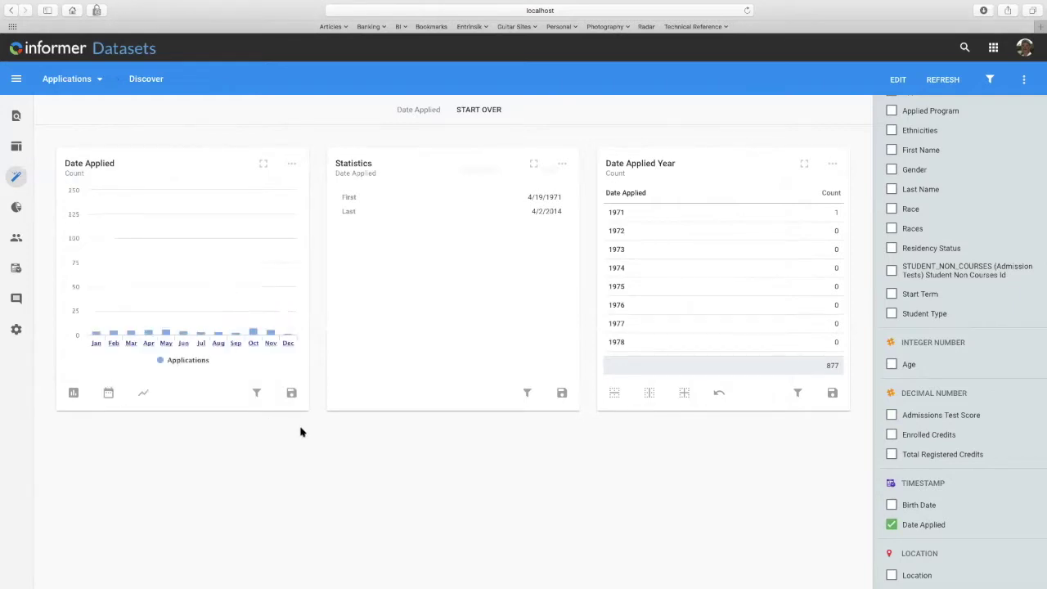
# Step: Change the Date Applied chart's type to Area Spline, leaving it without a split field
pyautogui.click(144, 396)
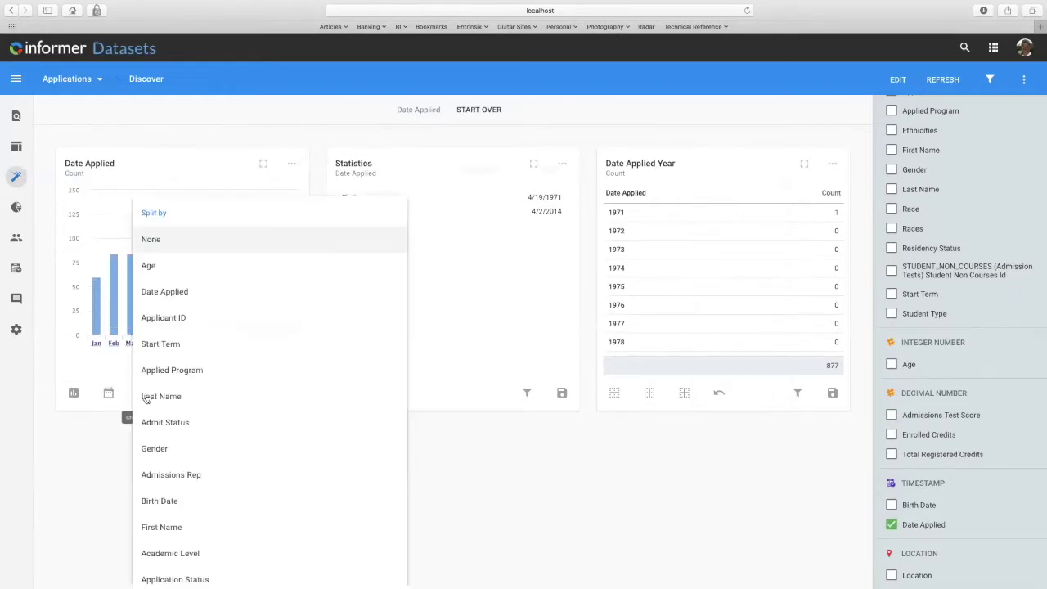
pyautogui.click(74, 393)
pyautogui.click(74, 392)
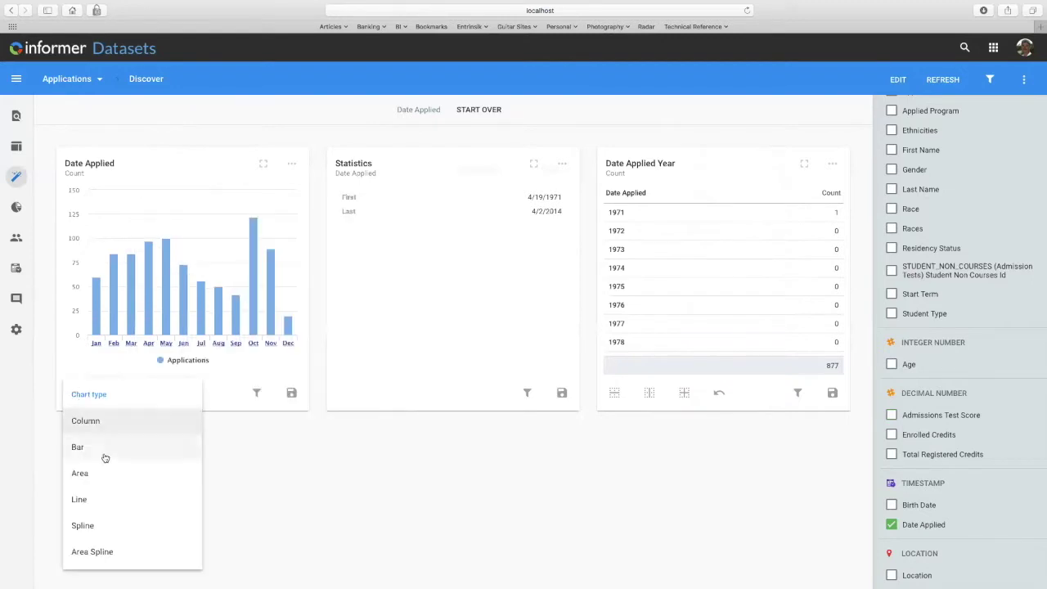
pyautogui.click(102, 553)
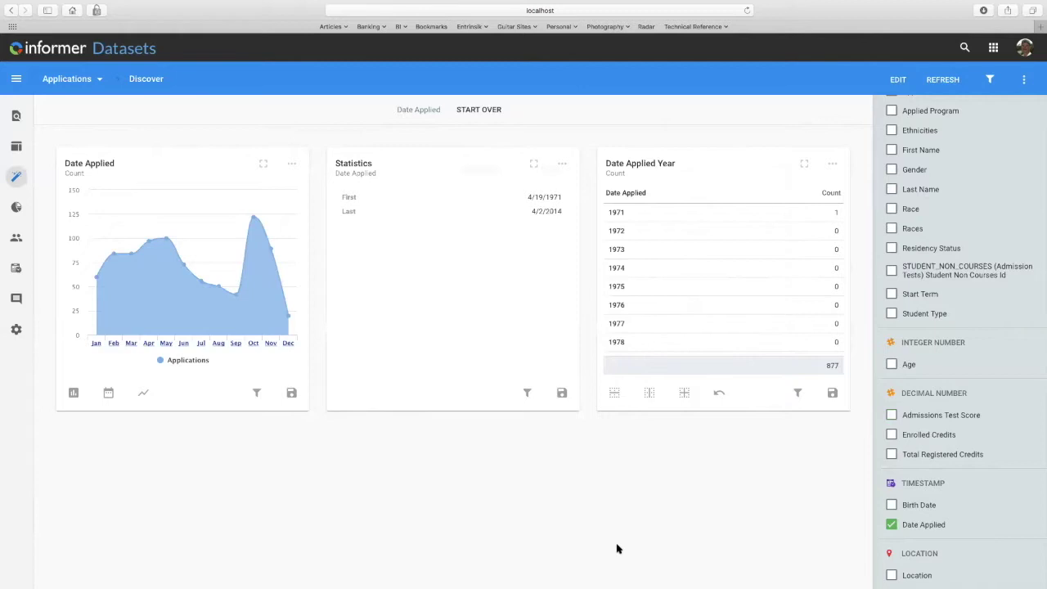
# Step: Check monthly application values on the Date Applied area chart, and split the chart by Gender
pyautogui.moveTo(253, 223)
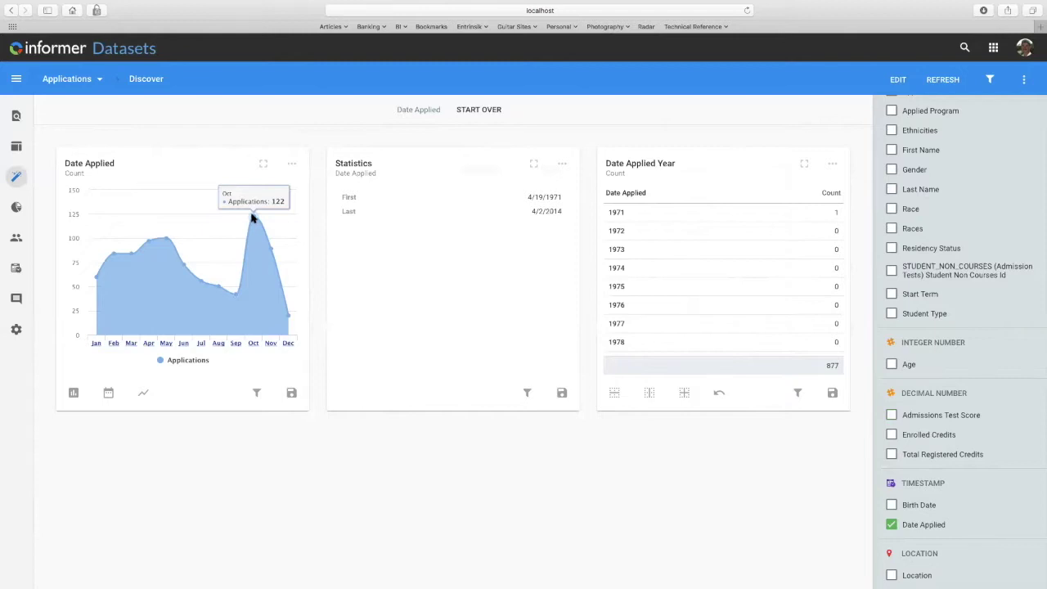
pyautogui.moveTo(235, 297)
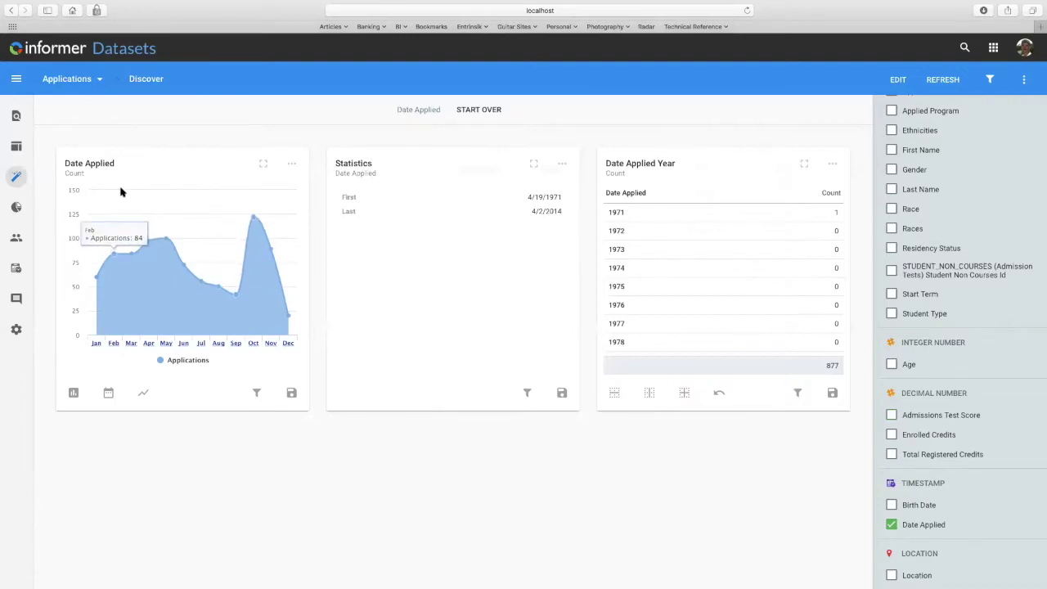
pyautogui.click(140, 395)
pyautogui.click(183, 449)
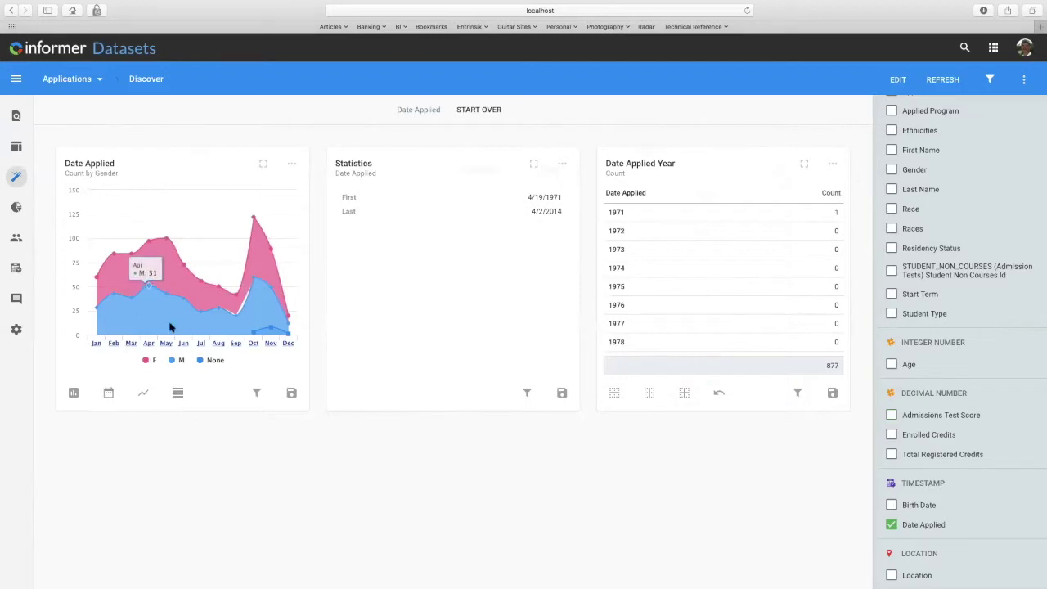
# Step: Start Discover over and generate visuals for only the Applicant State field
pyautogui.click(479, 111)
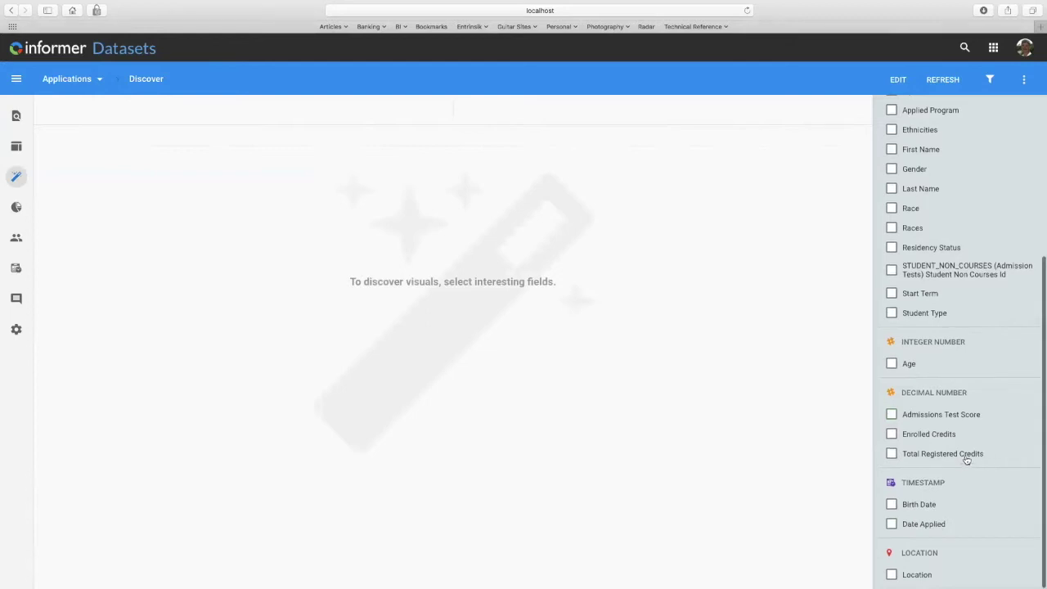
pyautogui.scroll(3, 974, 458)
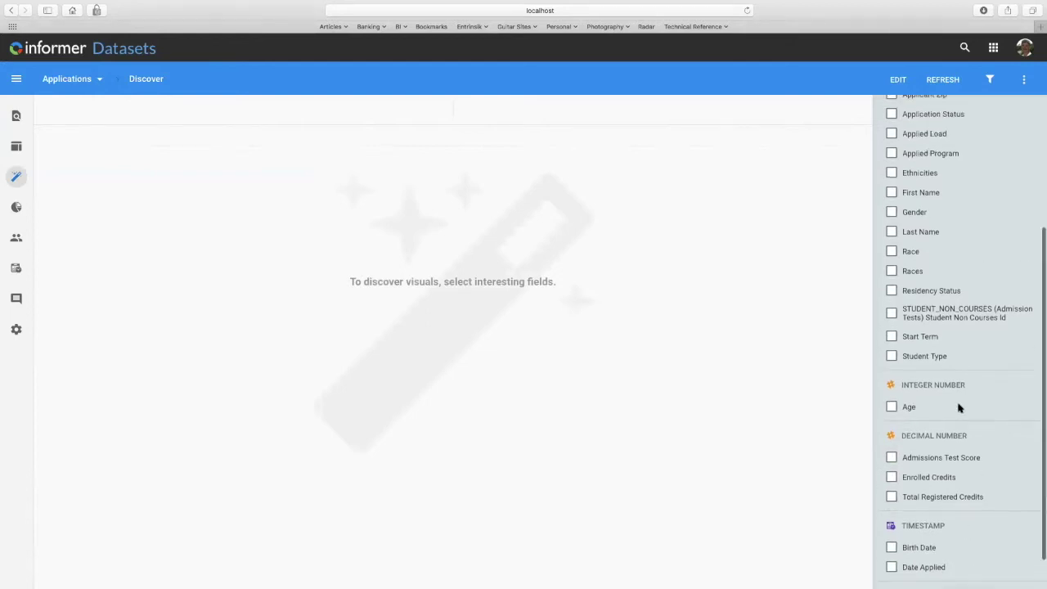
pyautogui.scroll(3, 965, 417)
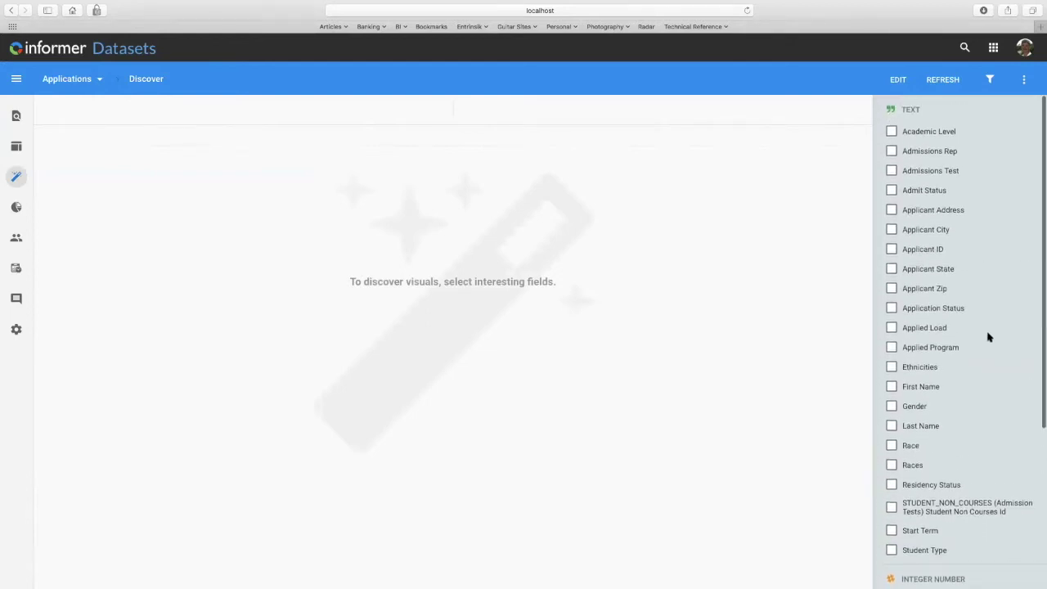
pyautogui.click(928, 270)
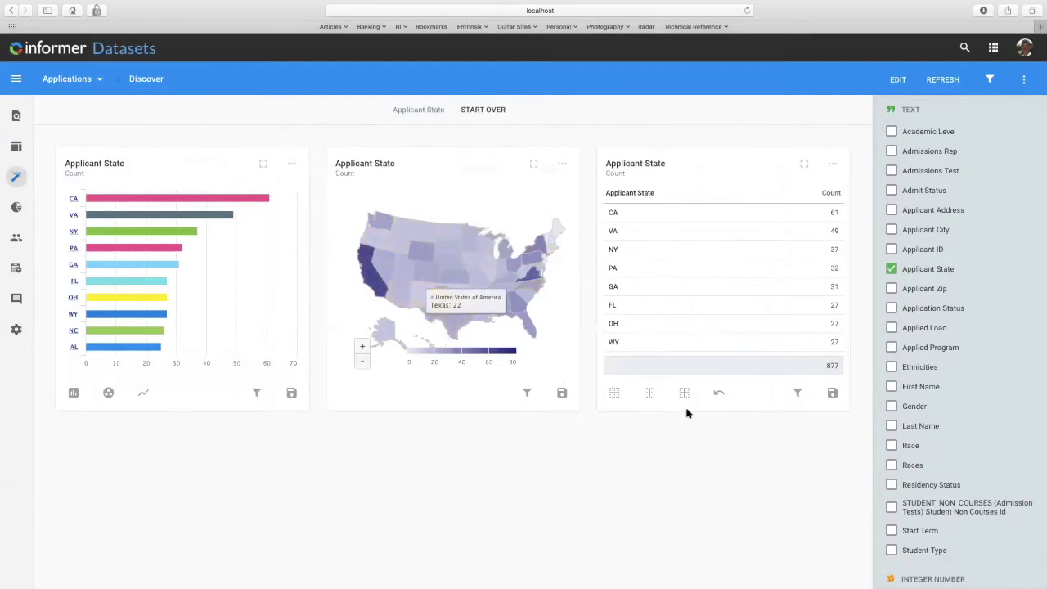
# Step: Look at the pivot options offered for a state on the Applicant State map, and dismiss them
pyautogui.click(536, 285)
pyautogui.moveTo(616, 310)
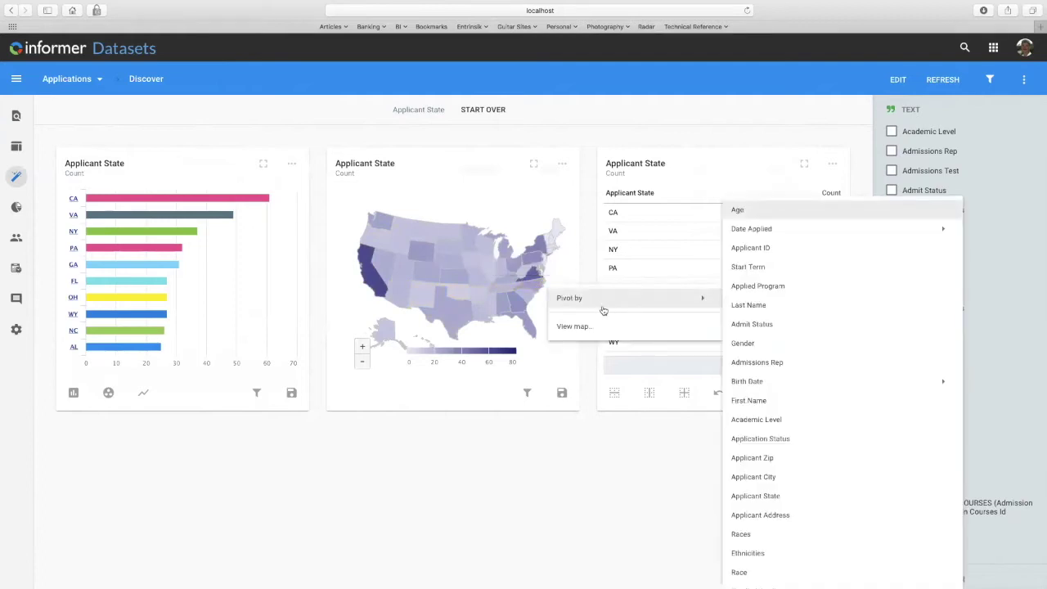
pyautogui.moveTo(581, 301)
pyautogui.click(617, 446)
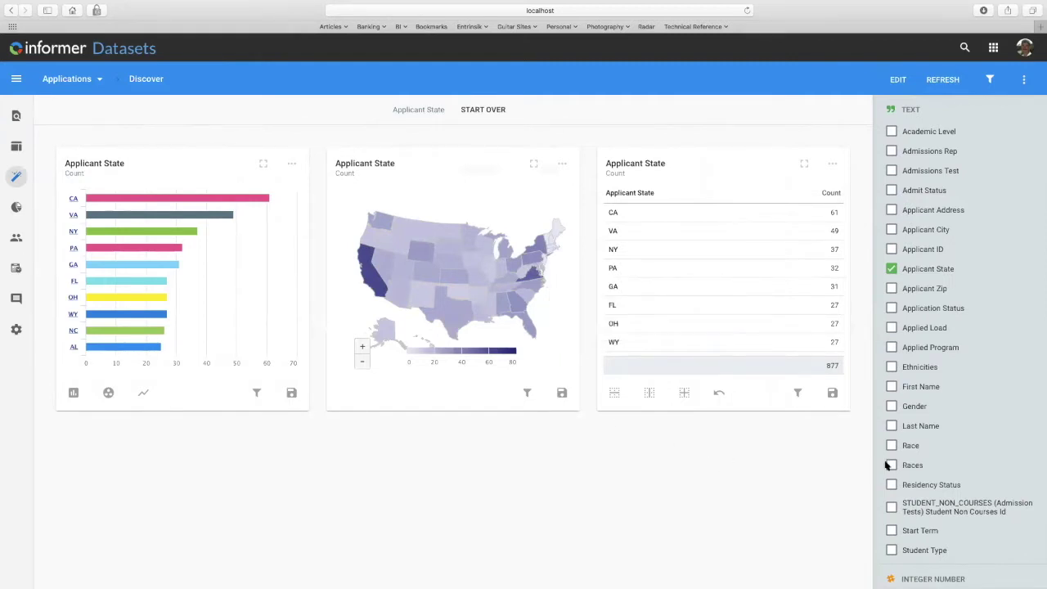
# Step: Deselect the Applicant State field and widen the Location column in the dataset's data grid to show the full coordinates
pyautogui.click(892, 269)
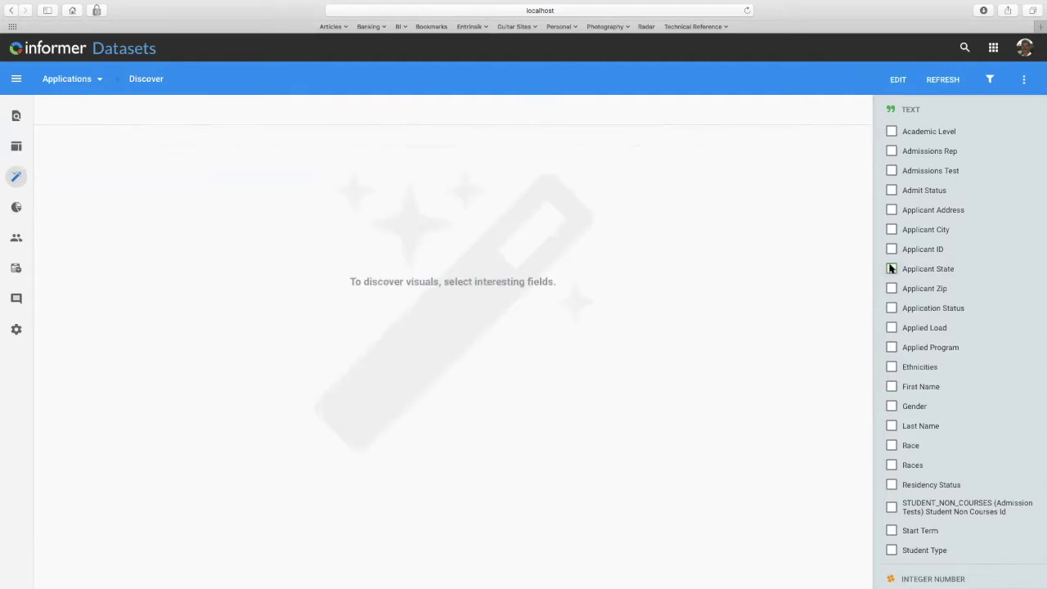
pyautogui.scroll(-5, 911, 435)
pyautogui.scroll(-2, 911, 440)
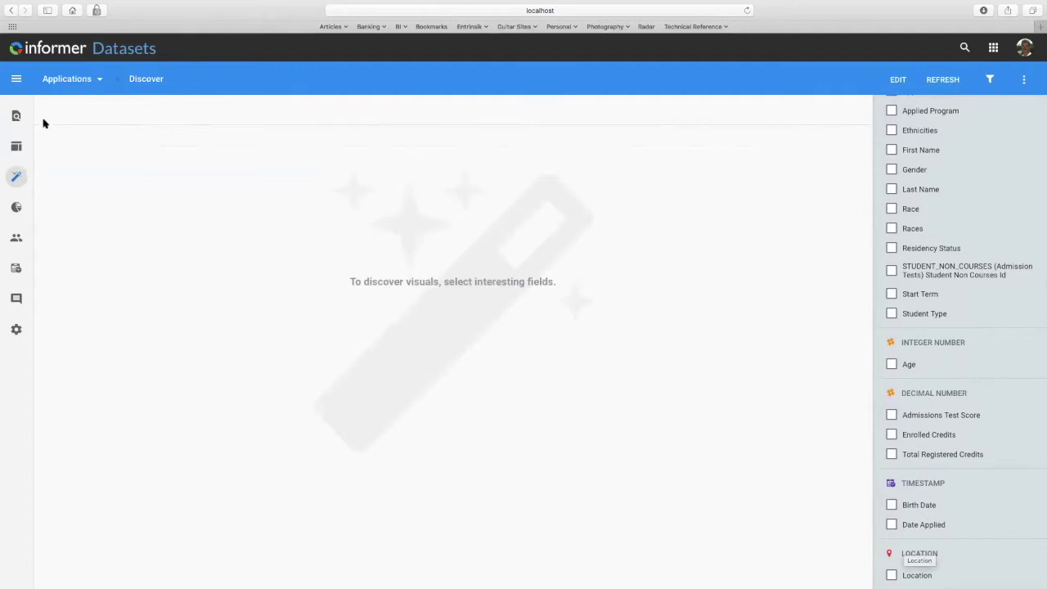
pyautogui.click(15, 117)
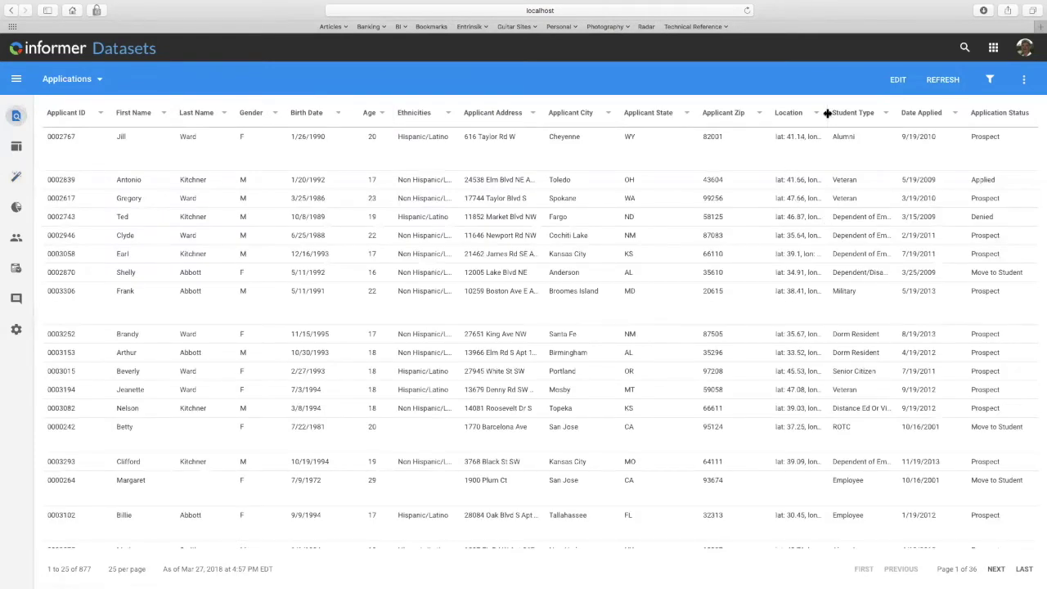
pyautogui.moveTo(826, 113); pyautogui.dragTo(857, 113)
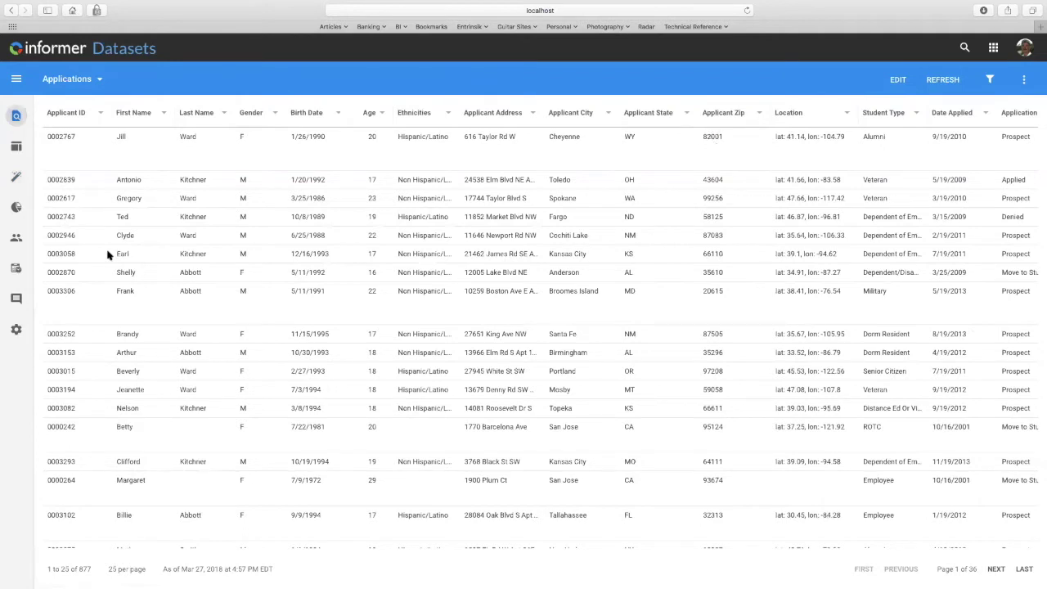
# Step: Return to Discover and generate visuals for the Location field
pyautogui.click(16, 177)
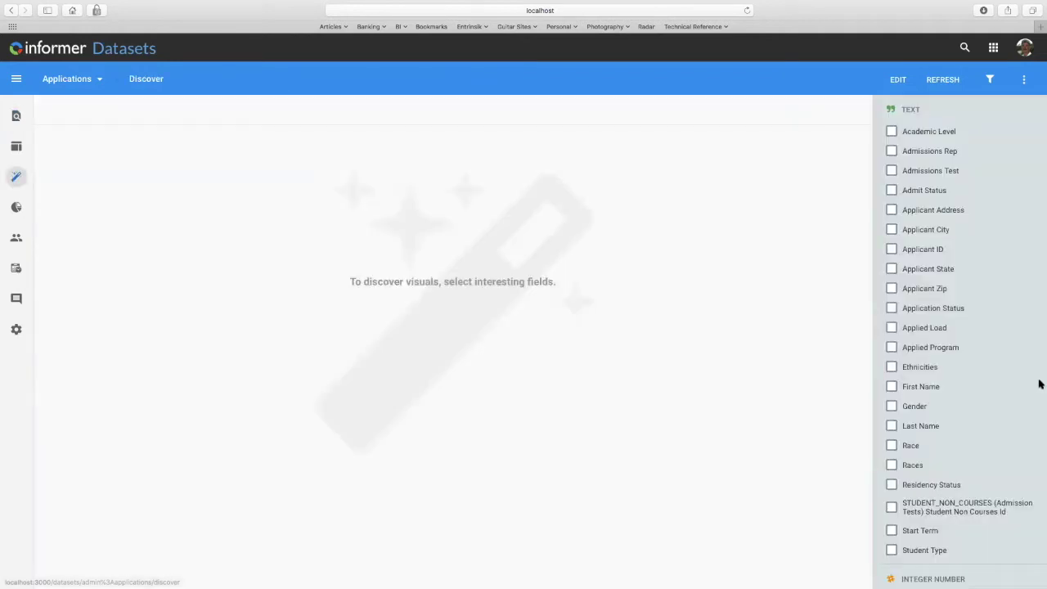
pyautogui.scroll(-1, 957, 499)
pyautogui.scroll(-5, 957, 499)
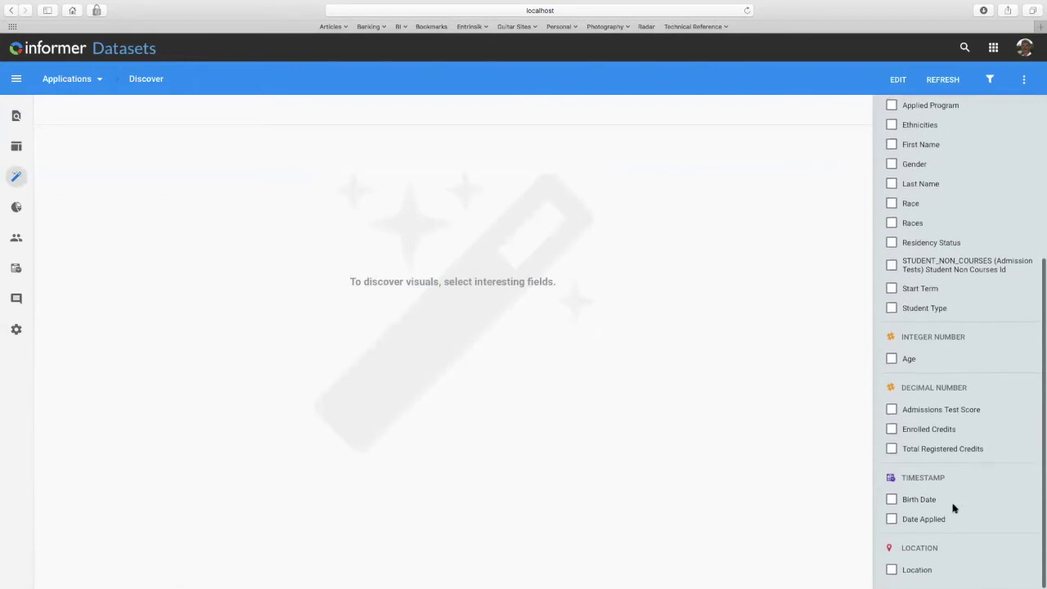
pyautogui.click(891, 572)
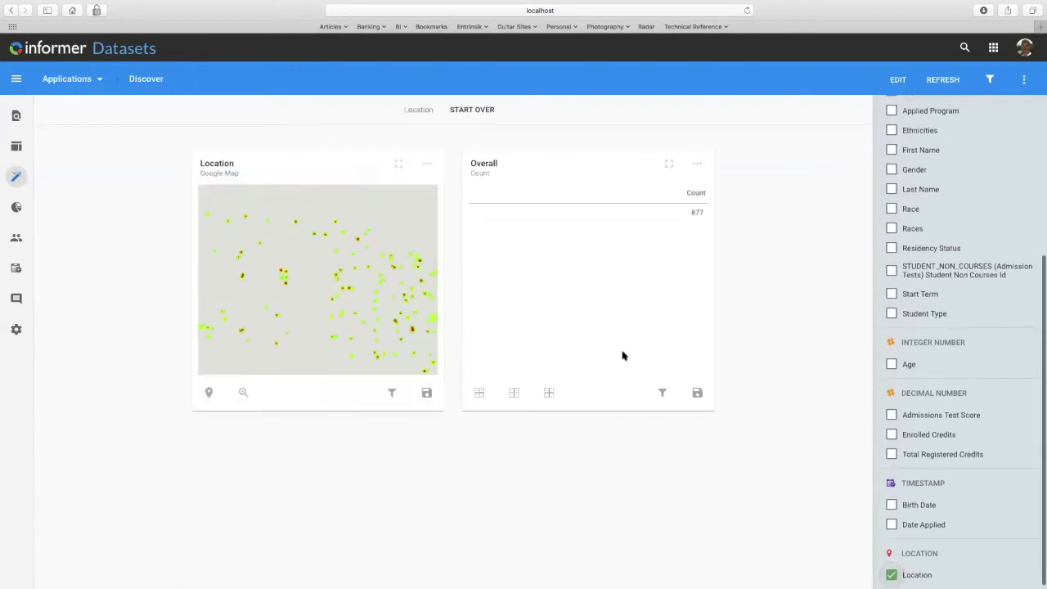
# Step: View the Location map in full screen, return to the Discover page, and set the map to show Markers
pyautogui.click(424, 197)
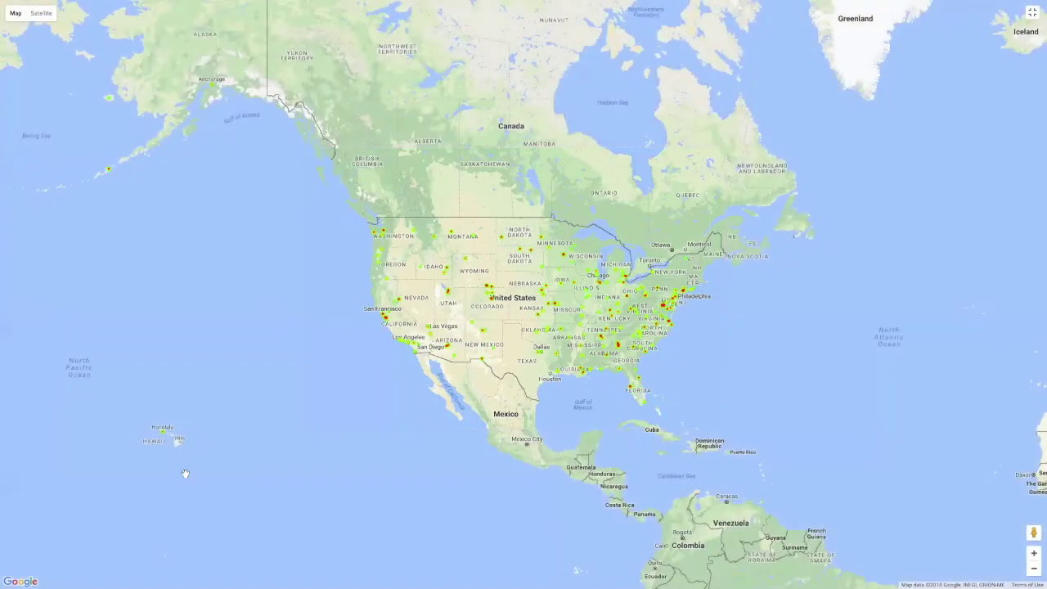
pyautogui.click(1032, 13)
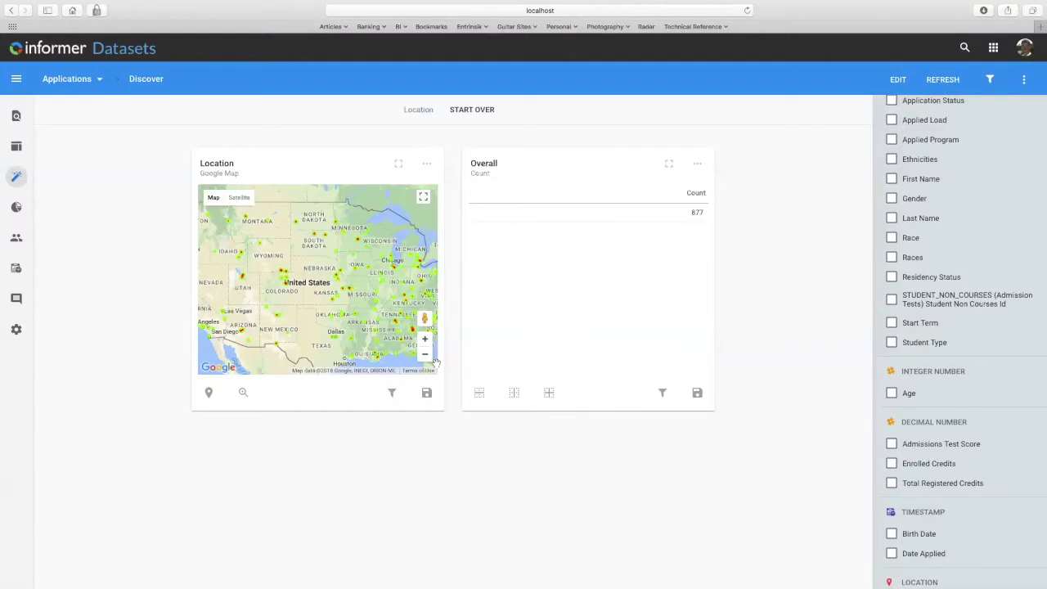
pyautogui.click(208, 394)
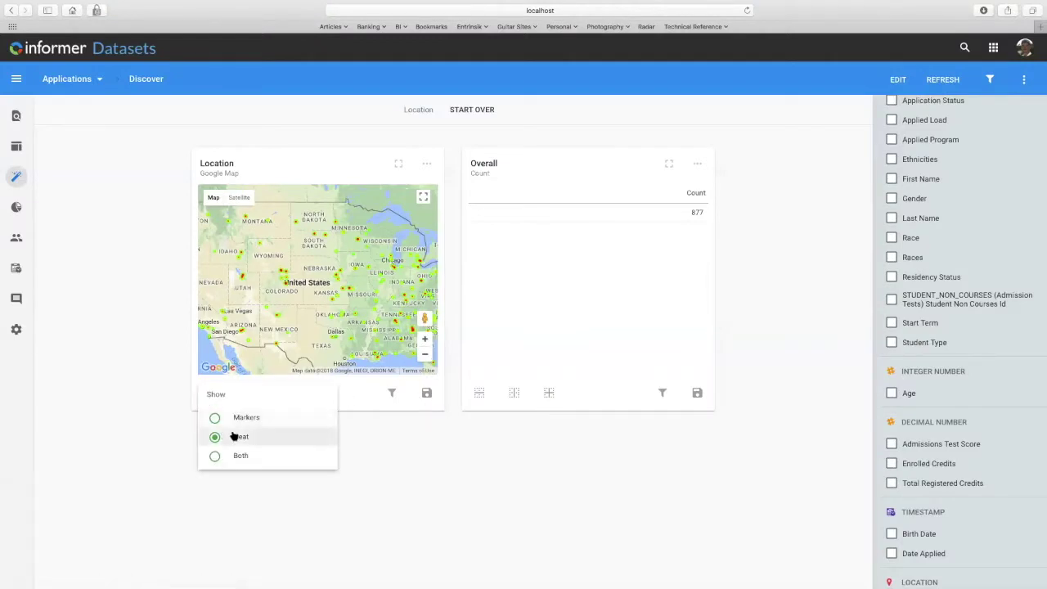
pyautogui.click(238, 418)
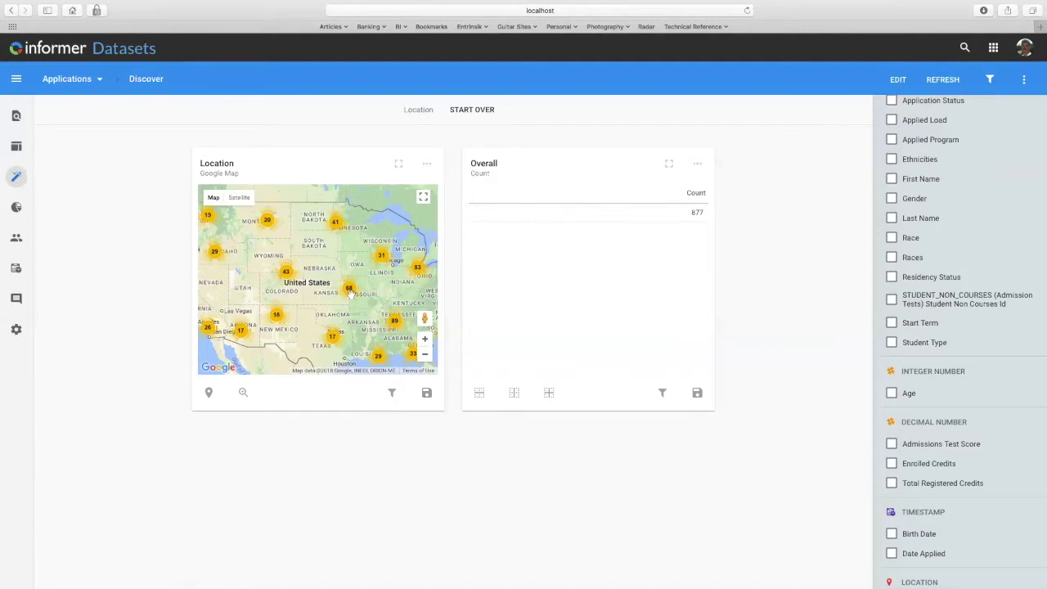
# Step: Examine the clustered applicant markers across different parts of the United States on the Location map
pyautogui.scroll(2, 396, 343)
pyautogui.scroll(-2, 388, 270)
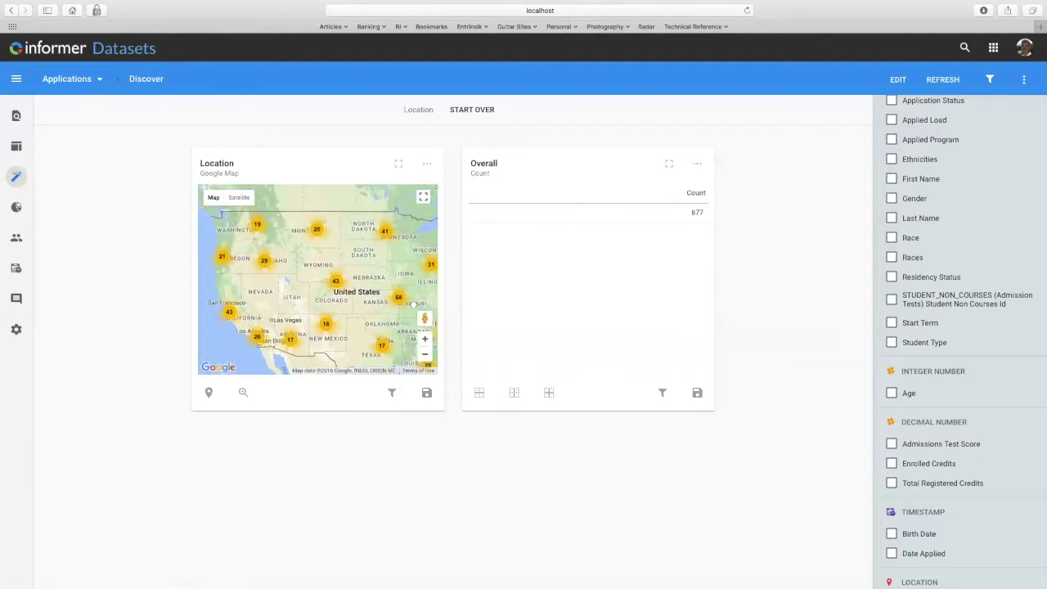
pyautogui.scroll(2, 388, 270)
pyautogui.scroll(-2, 391, 294)
pyautogui.scroll(2, 389, 300)
pyautogui.scroll(-2, 390, 300)
pyautogui.moveTo(311, 334); pyautogui.dragTo(360, 331)
pyautogui.moveTo(283, 267); pyautogui.dragTo(259, 285)
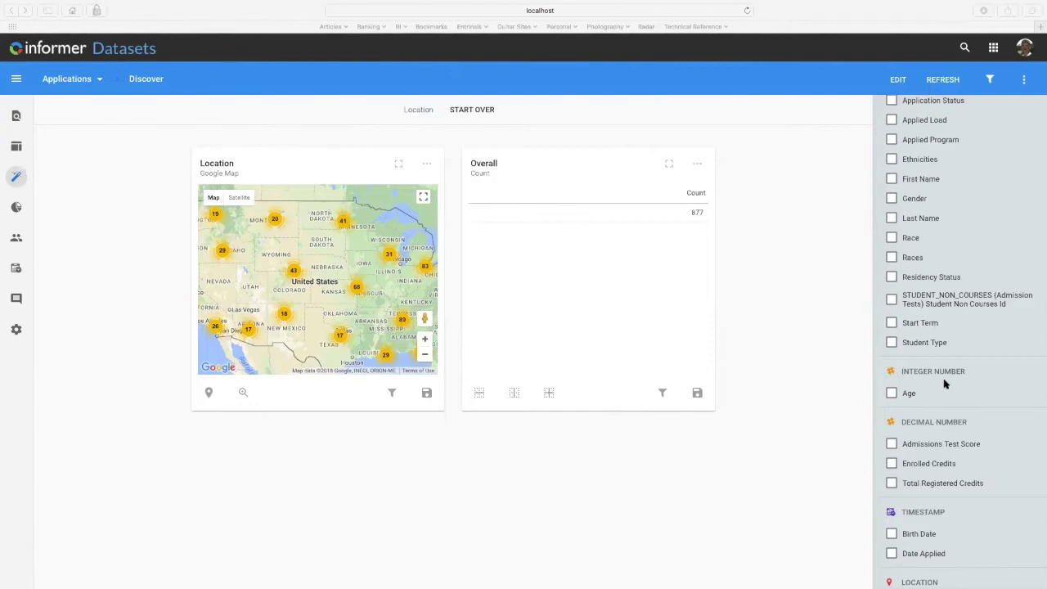
# Step: Start Discover over to clear the Location visuals
pyautogui.scroll(5, 945, 384)
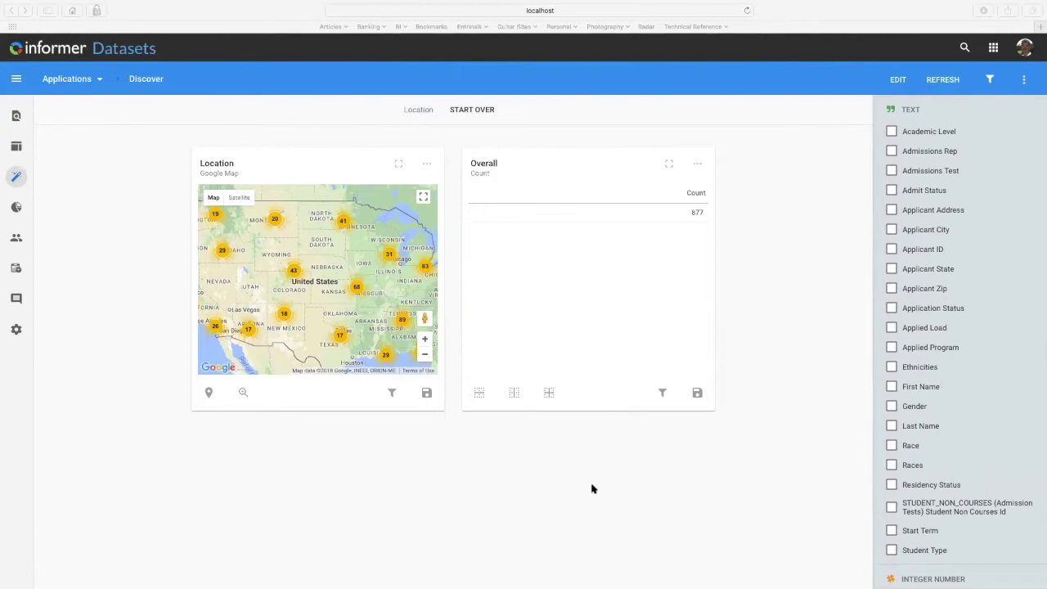
pyautogui.click(472, 109)
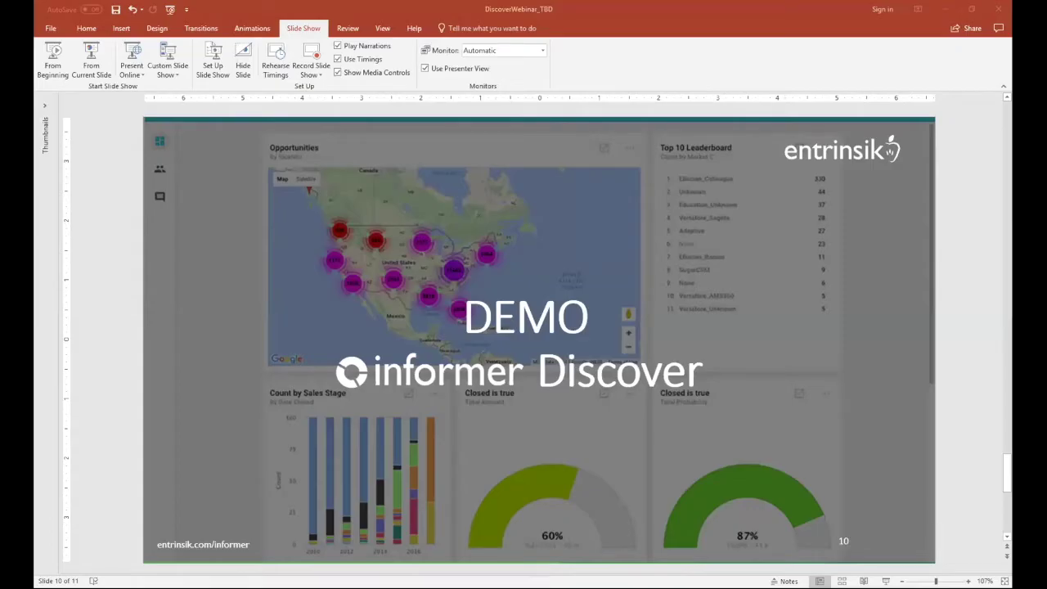
# Step: Switch to the DiscoverWebinar_TBD presentation in PowerPoint and start the slide show from the current slide
pyautogui.click(59, 60)
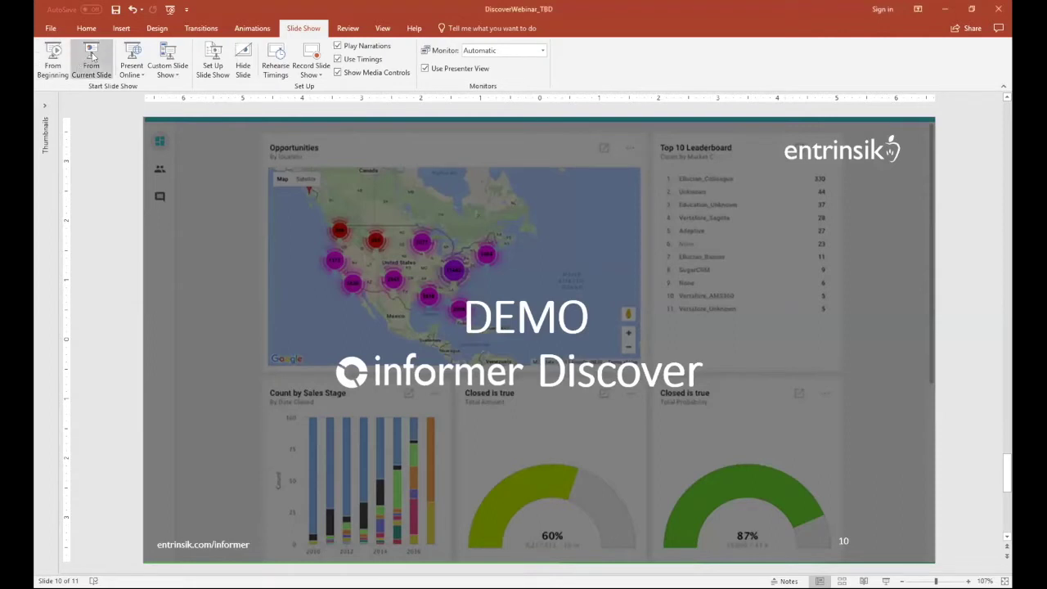